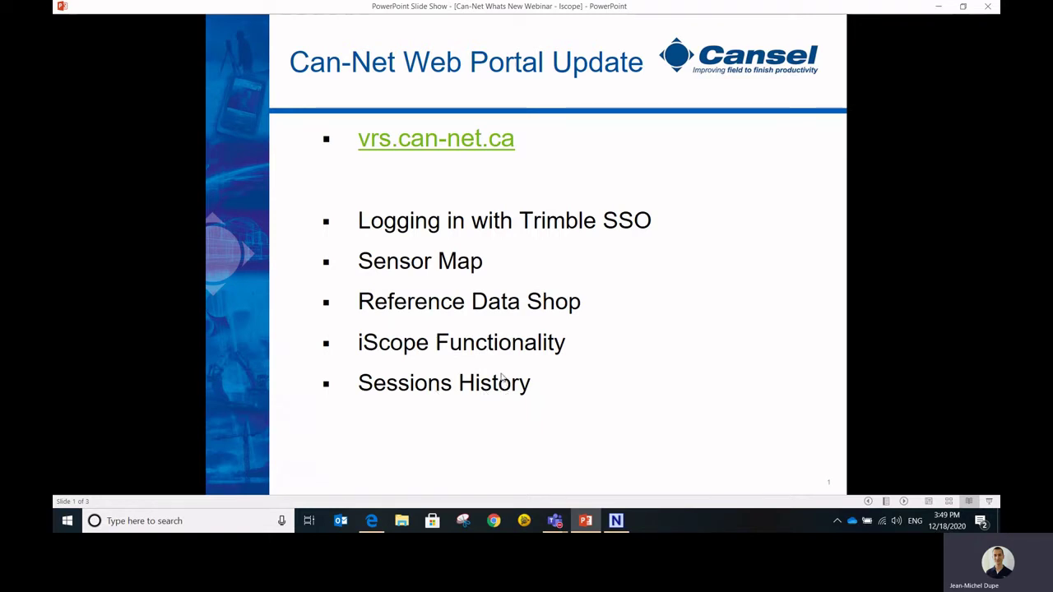
- Advance to the DEMO slide, switch to Edge and go to vrs.can-net.ca
{"action": "key", "text": "Right"}
{"action": "key", "text": "alt+Tab"}
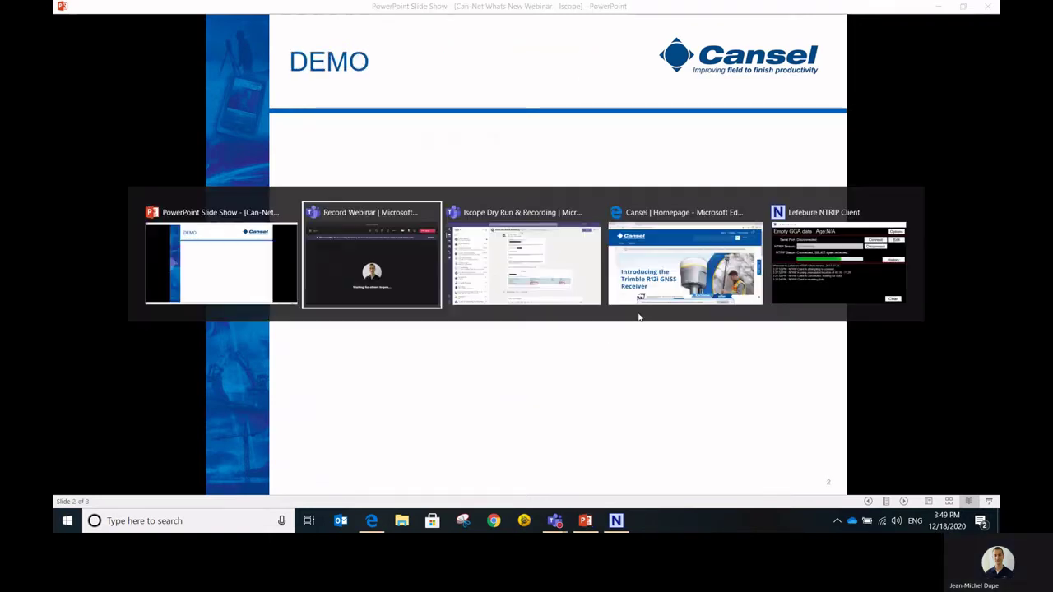
{"action": "key", "text": "alt+Tab"}
{"action": "key", "text": "alt+Tab"}
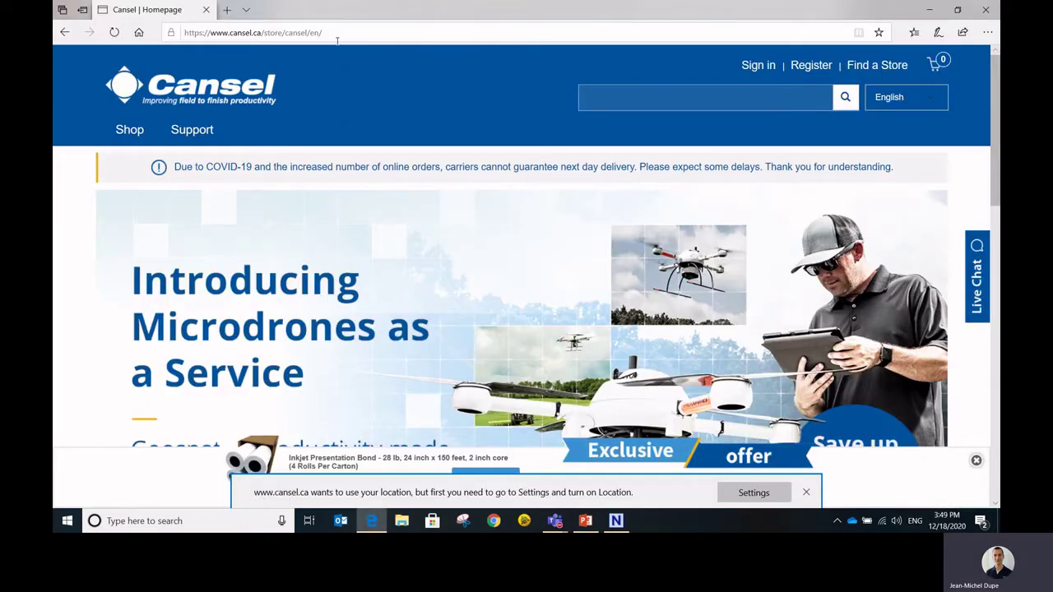
{"action": "left_click", "coordinate": [348, 33]}
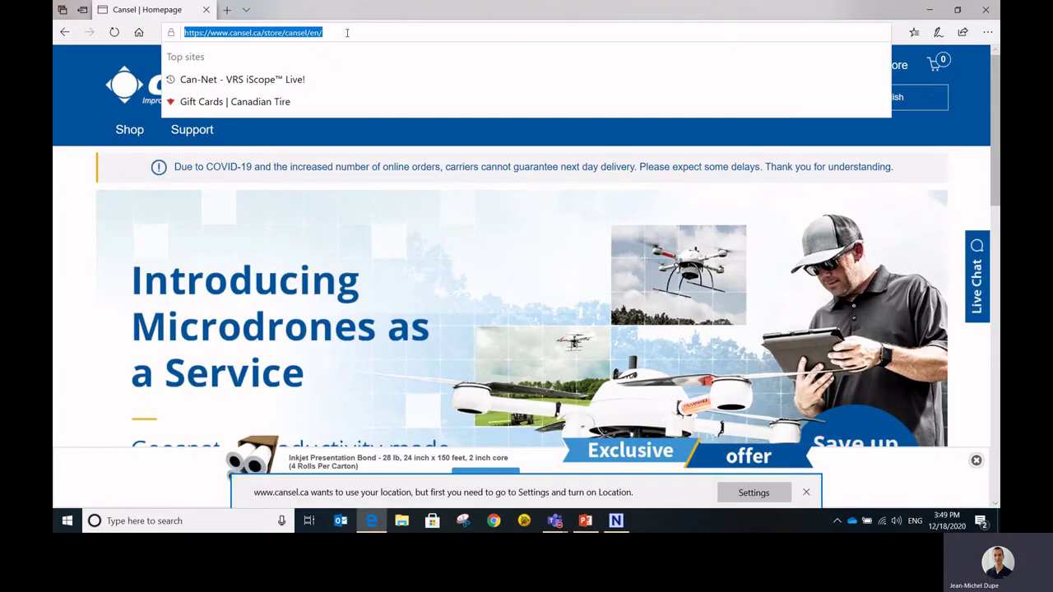
{"action": "type", "text": "v"}
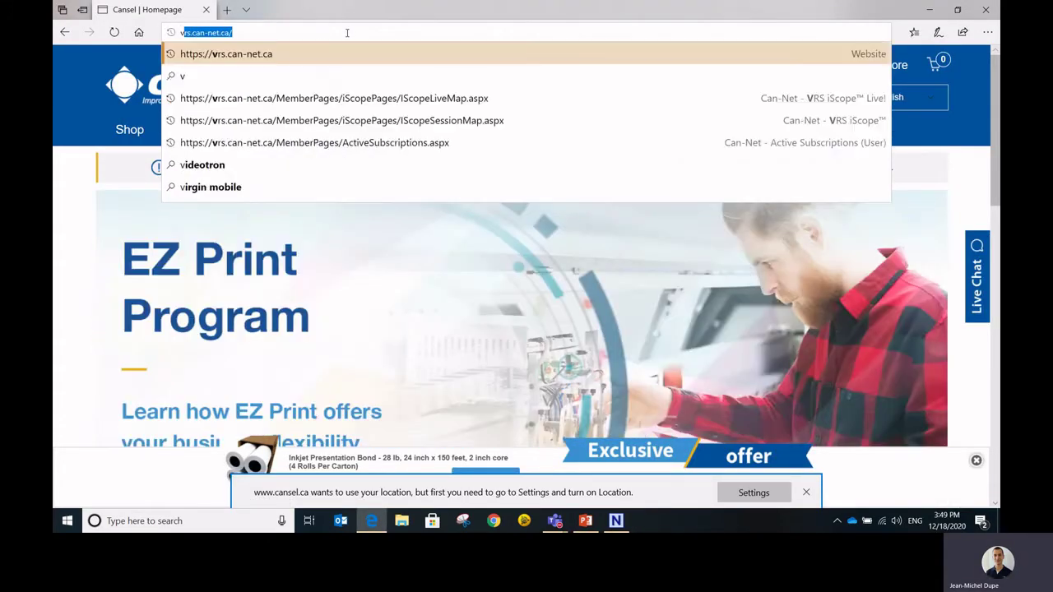
{"action": "type", "text": "rs.can-net."}
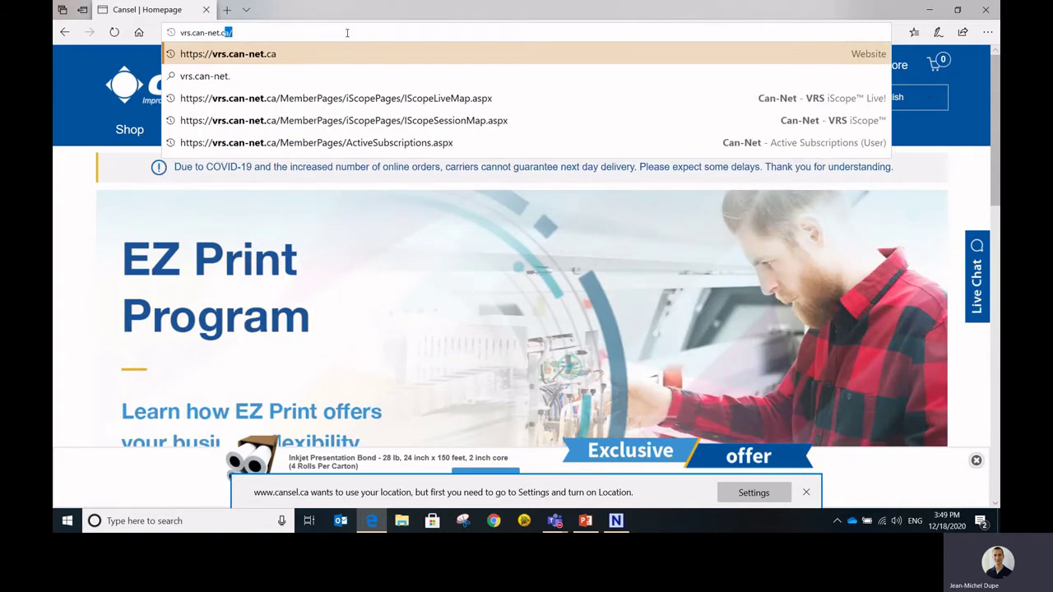
{"action": "key", "text": "Return"}
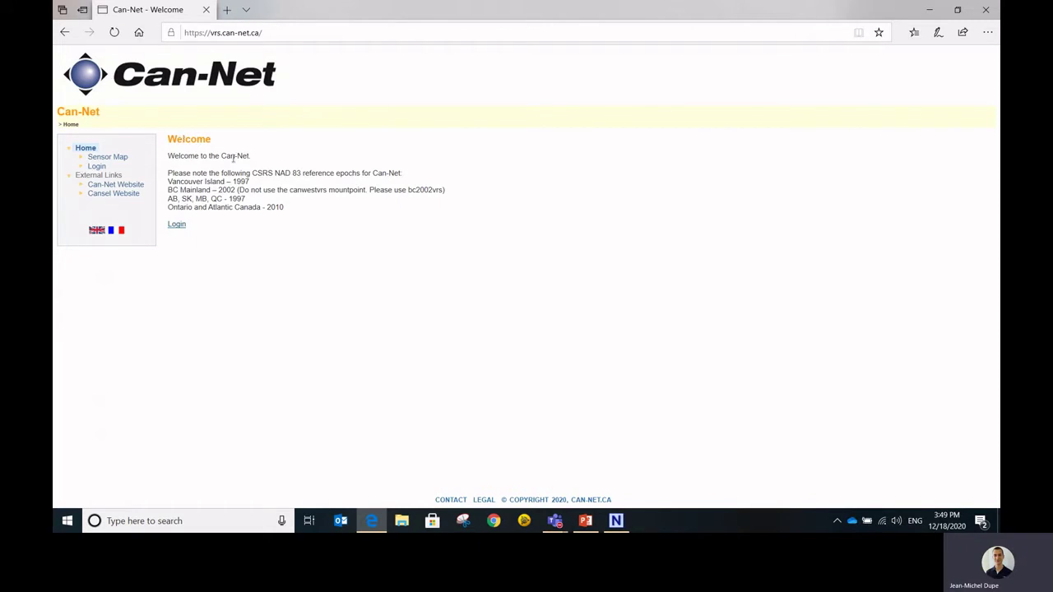
- Log in to the portal with the Trimble account e-mail and password
{"action": "left_click", "coordinate": [96, 167]}
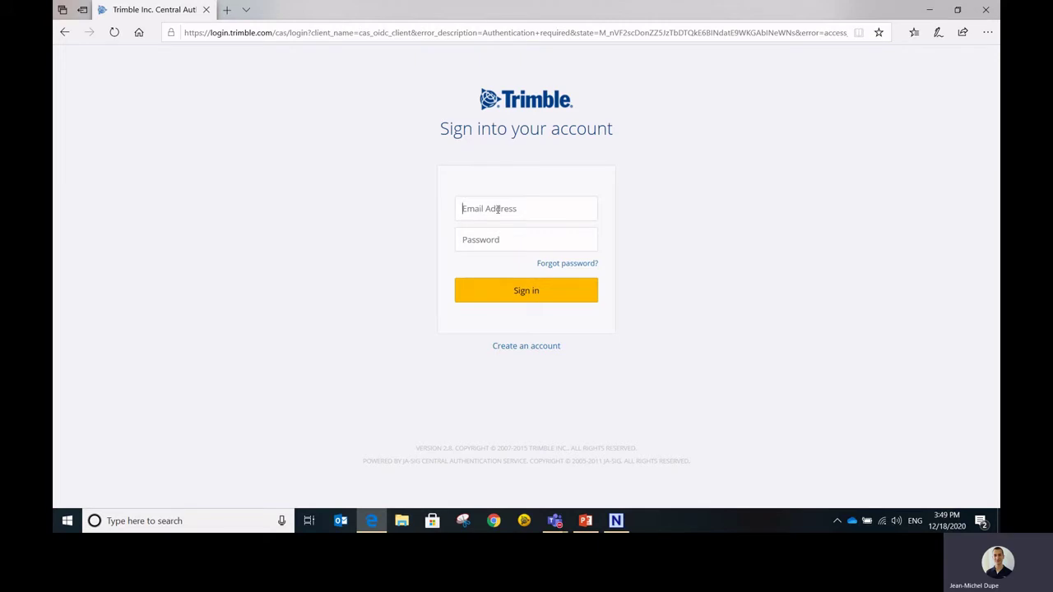
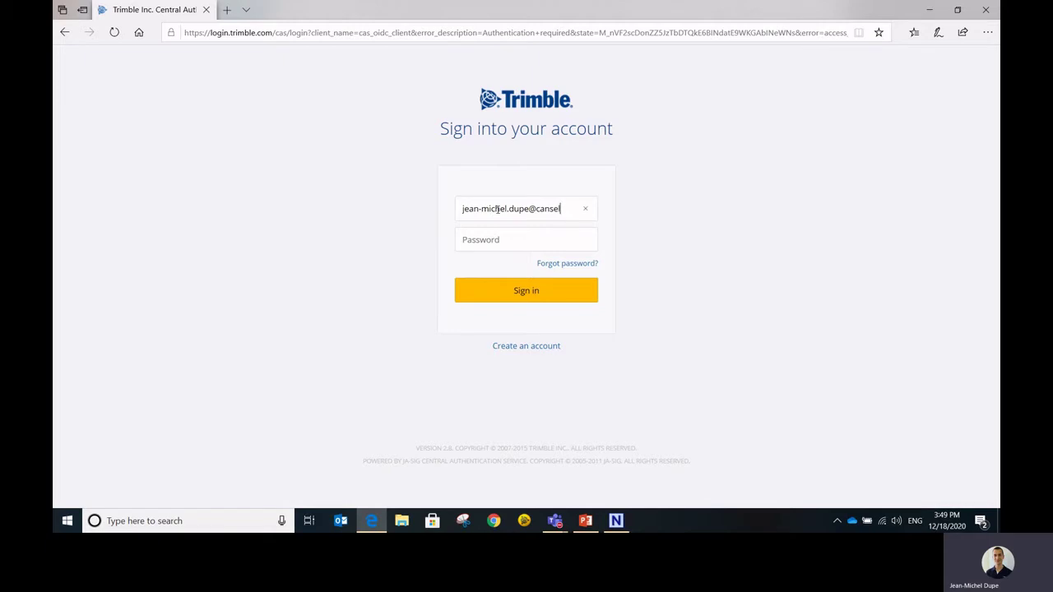
{"action": "type", "text": "••••••••••"}
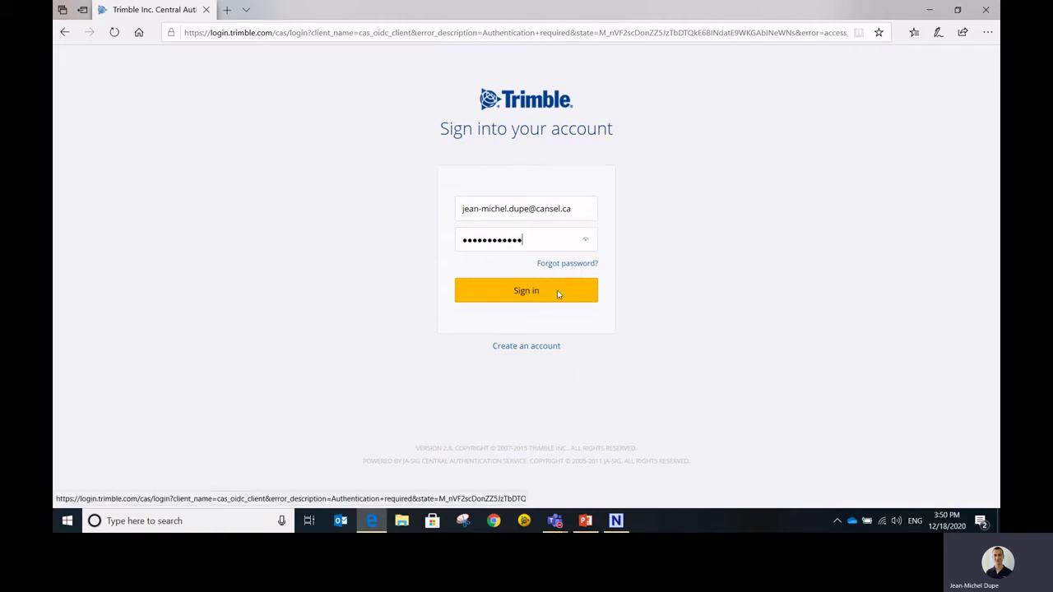
{"action": "left_click", "coordinate": [542, 292]}
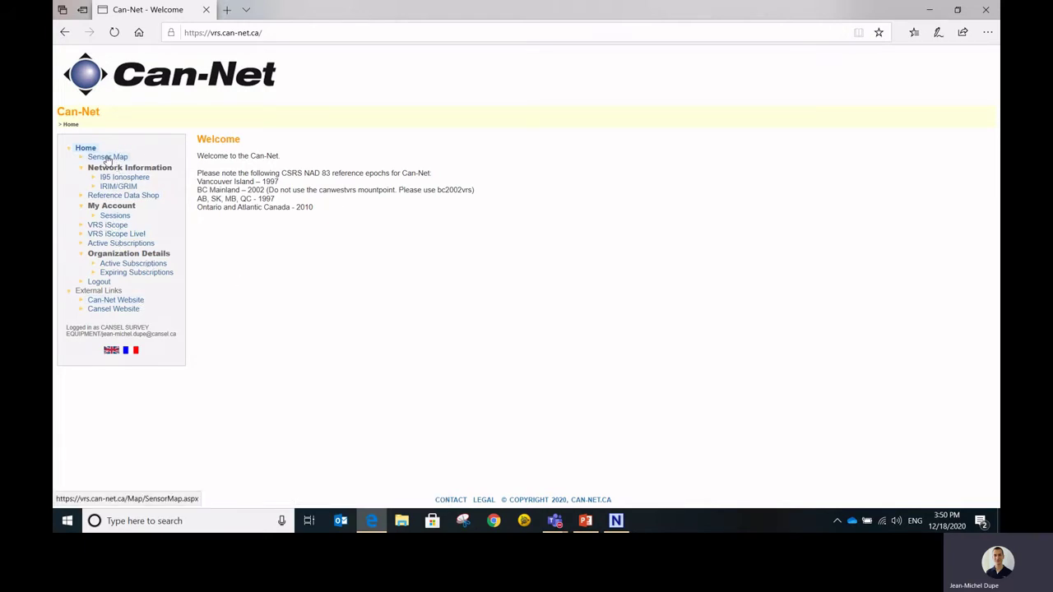
- On the Sensor Map, view the MB_Arborg station's health and info details
{"action": "left_click", "coordinate": [107, 158]}
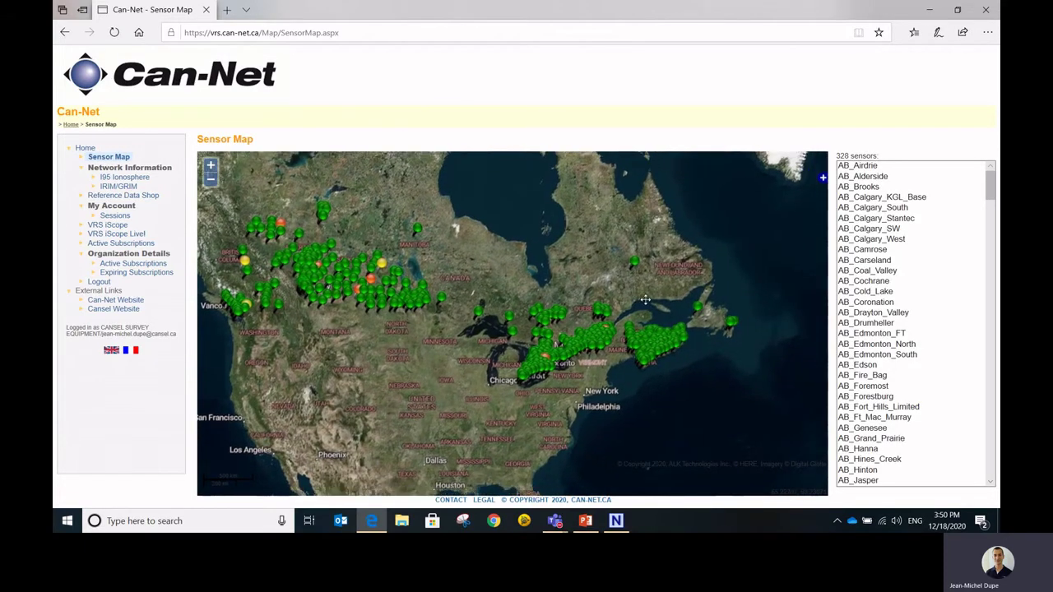
{"action": "scroll", "coordinate": [658, 321], "scroll_direction": "up", "scroll_amount": 5}
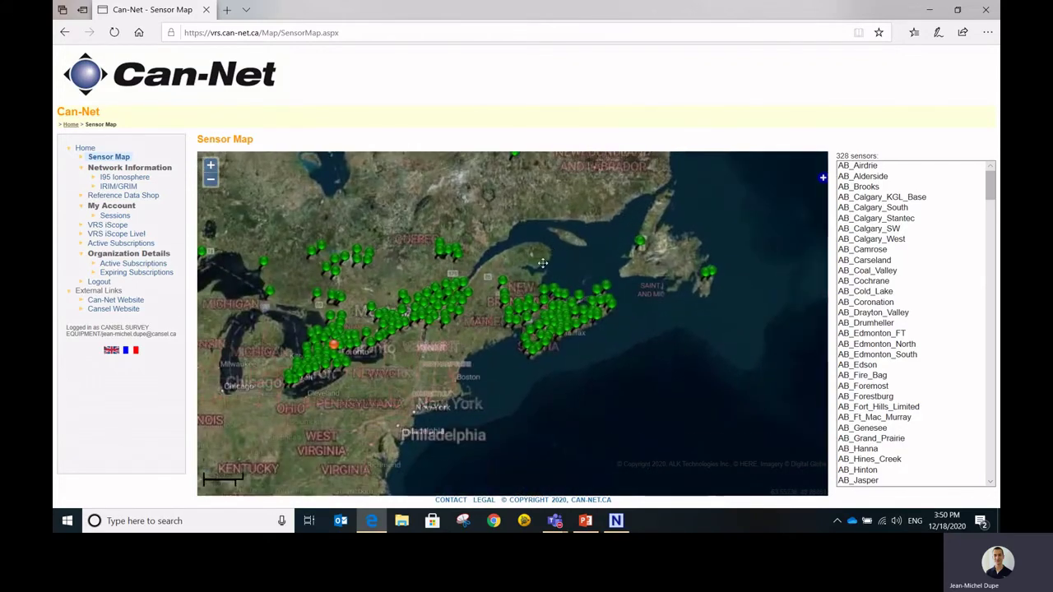
{"action": "scroll", "coordinate": [549, 267], "scroll_direction": "down", "scroll_amount": 3}
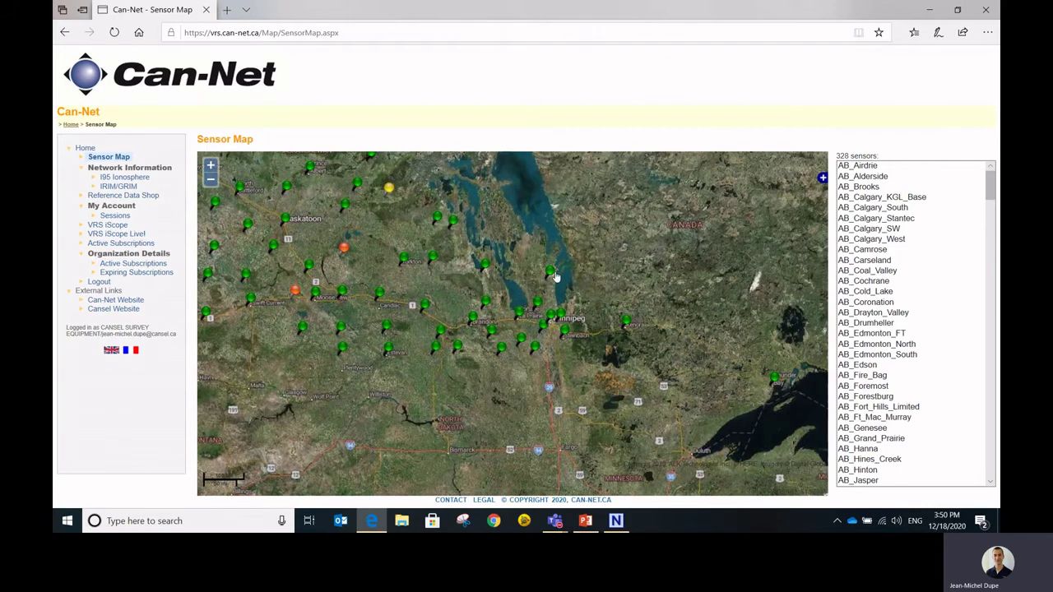
{"action": "left_click", "coordinate": [551, 274]}
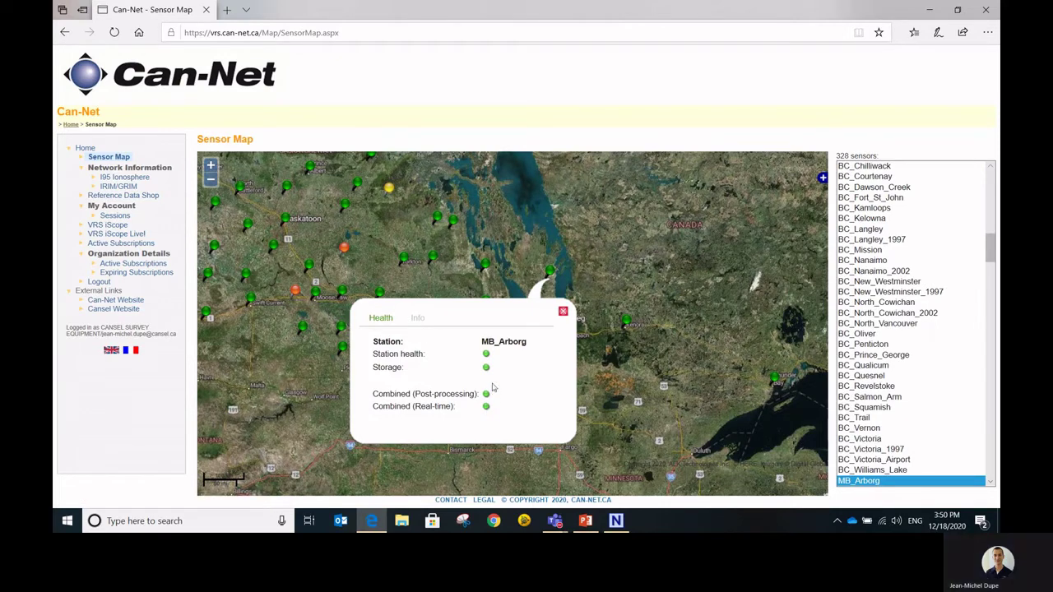
{"action": "left_click", "coordinate": [417, 320]}
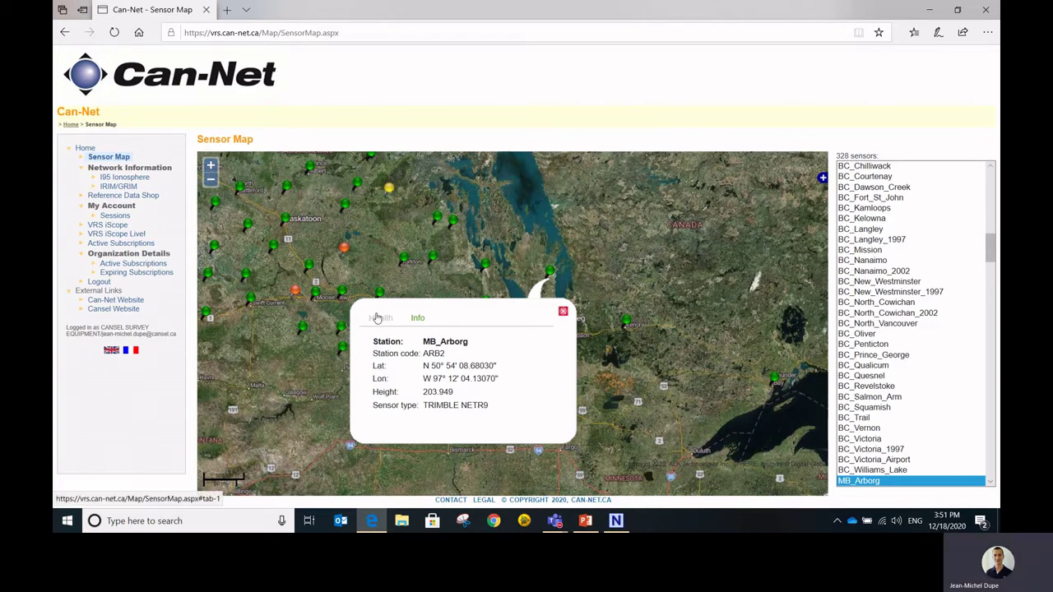
{"action": "left_click", "coordinate": [563, 312]}
- Pan the map east of Winnipeg, then go to the I95 Ionosphere page
{"action": "left_click_drag", "start_coordinate": [653, 300], "coordinate": [577, 272]}
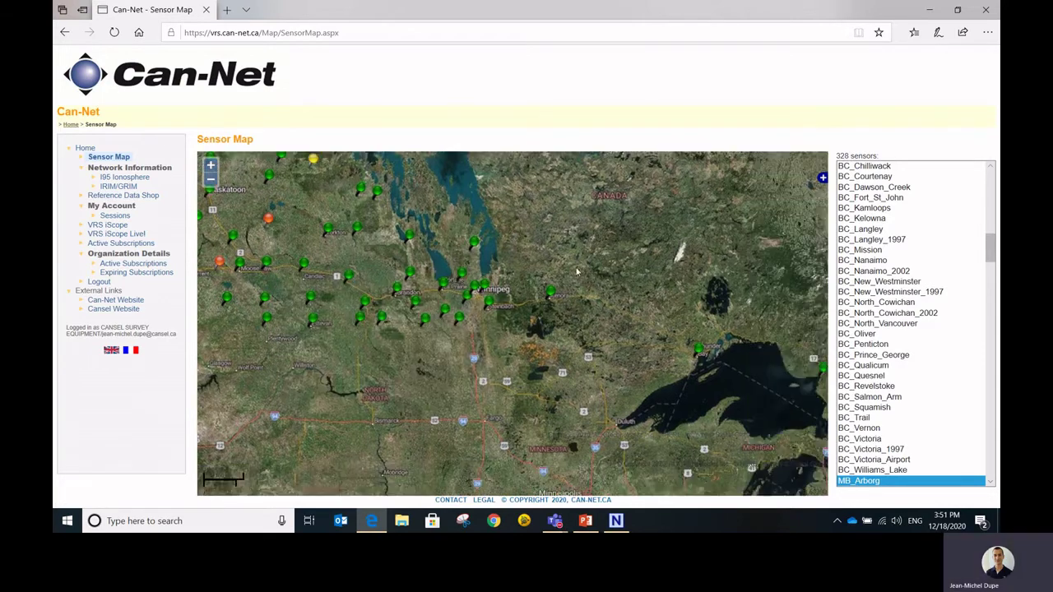
{"action": "scroll", "coordinate": [578, 274], "scroll_direction": "down", "scroll_amount": 1}
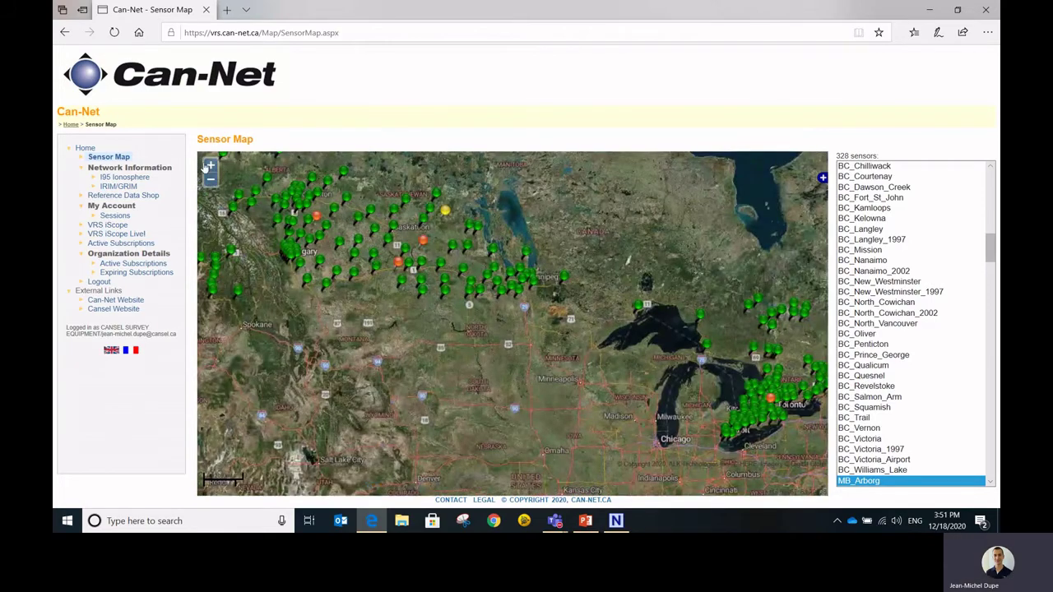
{"action": "left_click_drag", "start_coordinate": [124, 370], "coordinate": [127, 158]}
{"action": "left_click", "coordinate": [154, 159]}
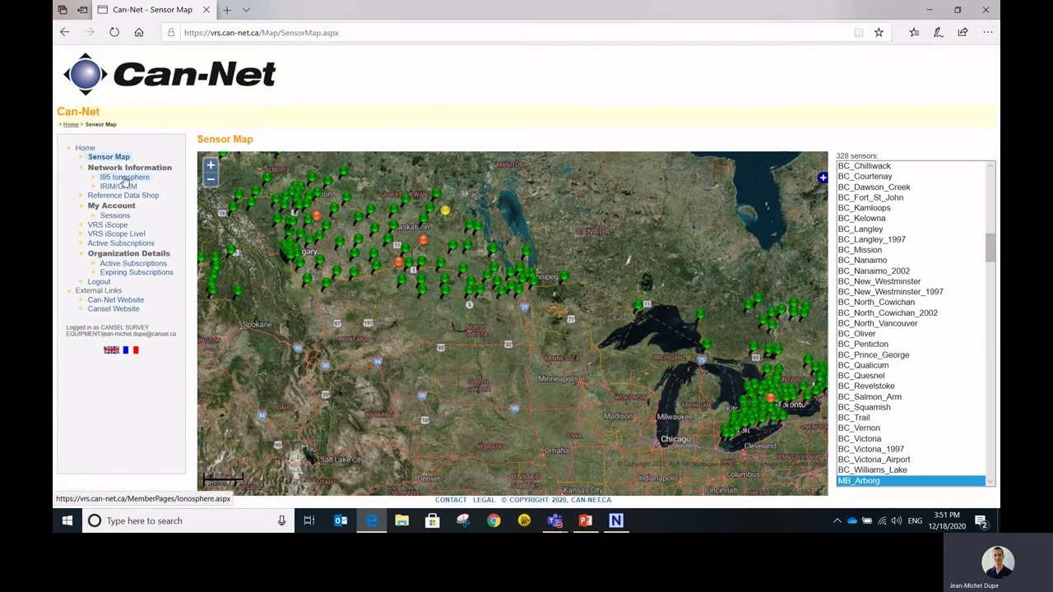
{"action": "left_click", "coordinate": [124, 181]}
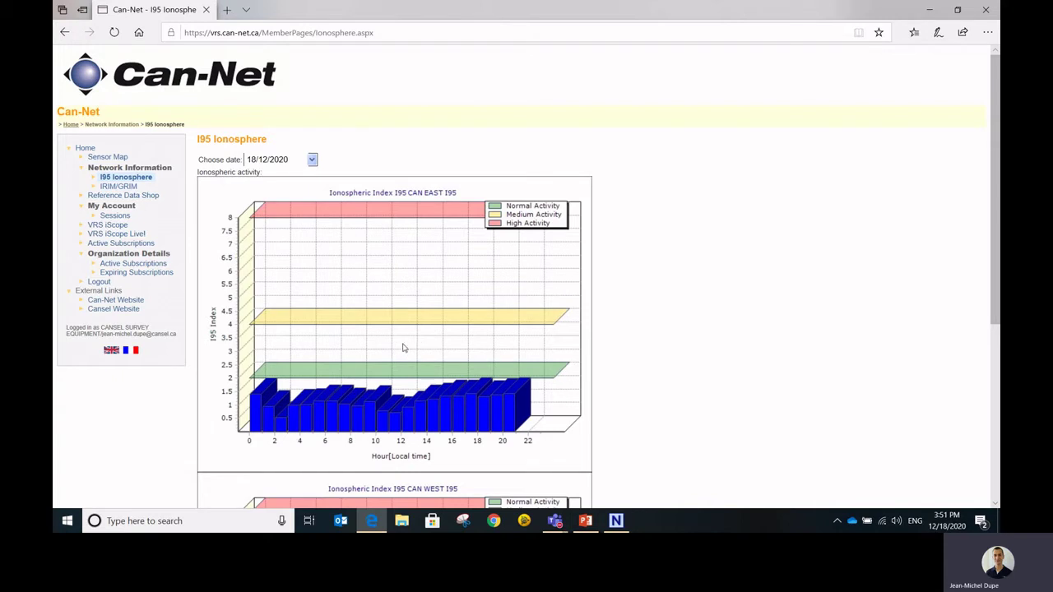
- Scroll through the CAN EAST and CAN WEST I95 charts, then open IRIM/GRIM
{"action": "scroll", "coordinate": [447, 335], "scroll_direction": "down", "scroll_amount": 1}
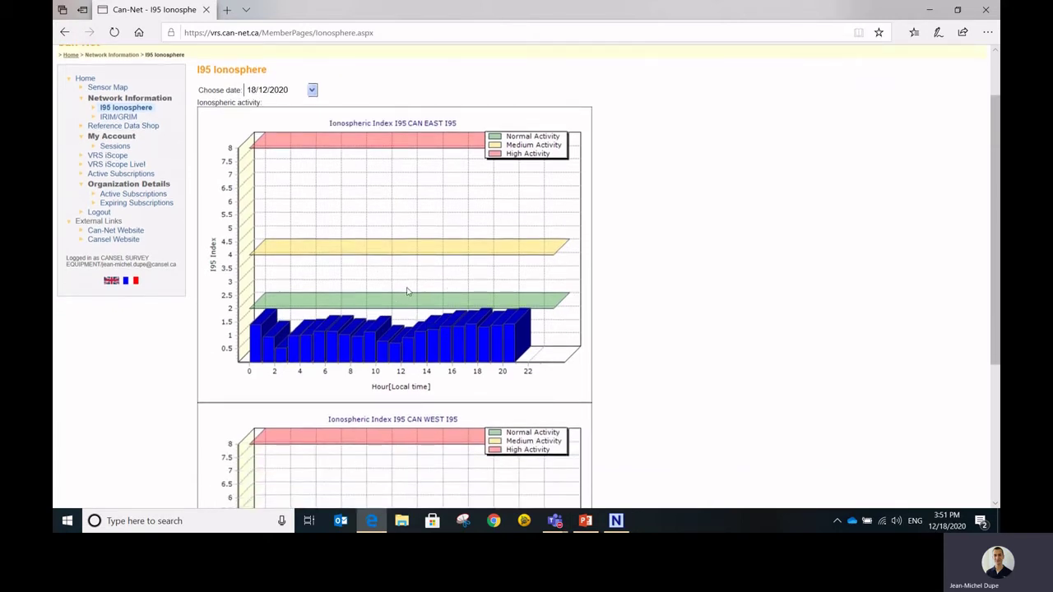
{"action": "scroll", "coordinate": [421, 285], "scroll_direction": "down", "scroll_amount": 2}
{"action": "scroll", "coordinate": [426, 285], "scroll_direction": "up", "scroll_amount": 2}
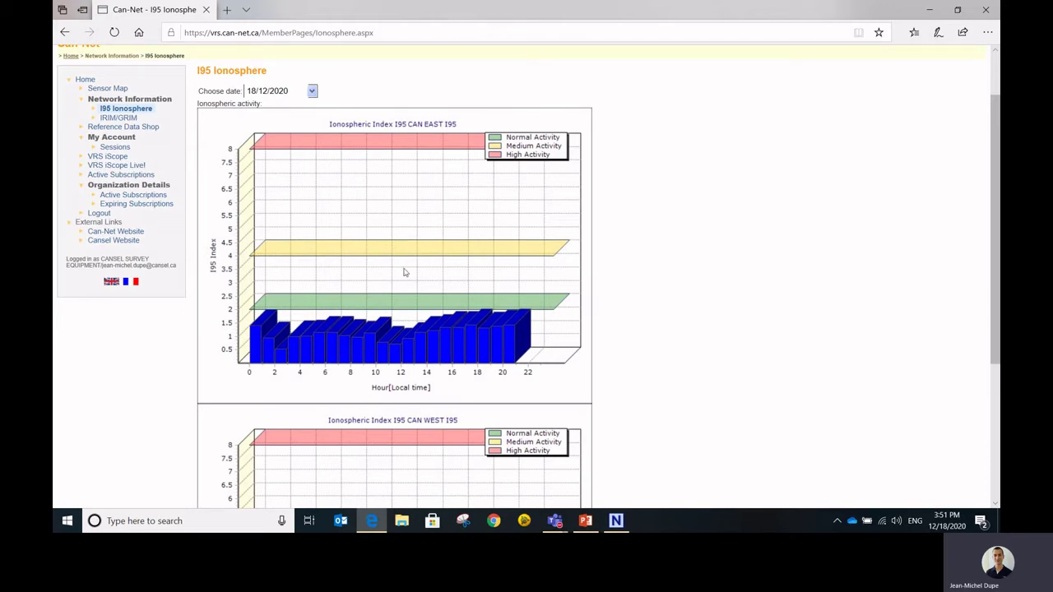
{"action": "scroll", "coordinate": [412, 270], "scroll_direction": "up", "scroll_amount": 1}
{"action": "scroll", "coordinate": [416, 270], "scroll_direction": "down", "scroll_amount": 1}
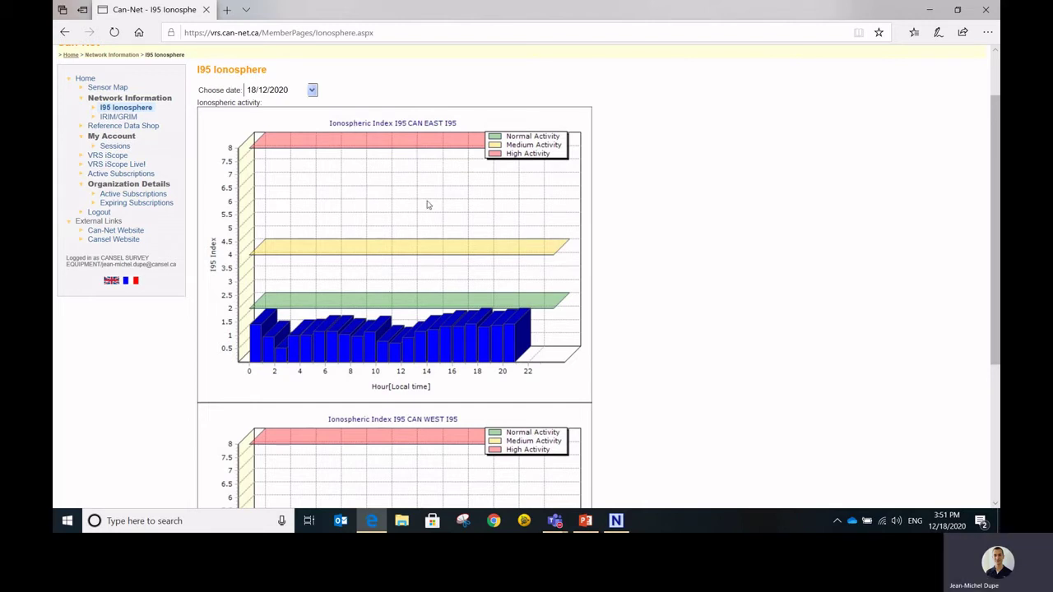
{"action": "scroll", "coordinate": [482, 338], "scroll_direction": "down", "scroll_amount": 3}
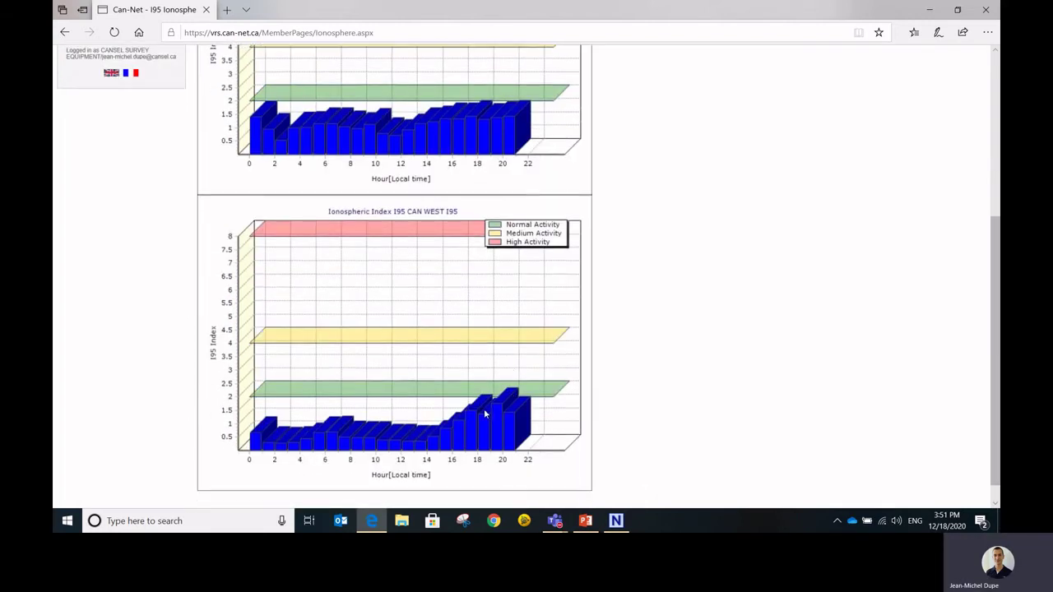
{"action": "scroll", "coordinate": [485, 414], "scroll_direction": "up", "scroll_amount": 4}
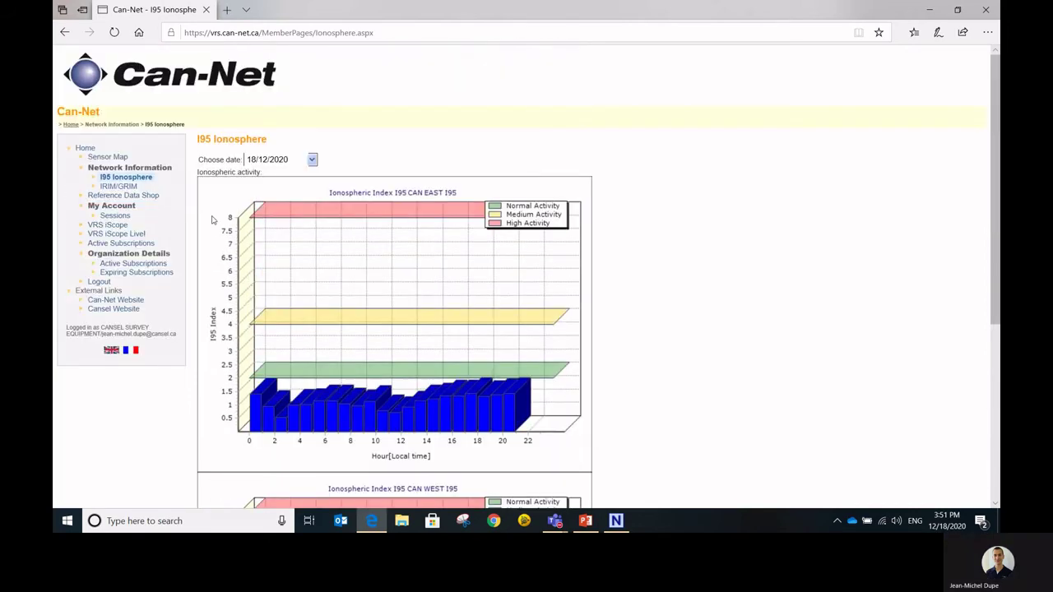
{"action": "left_click", "coordinate": [122, 188]}
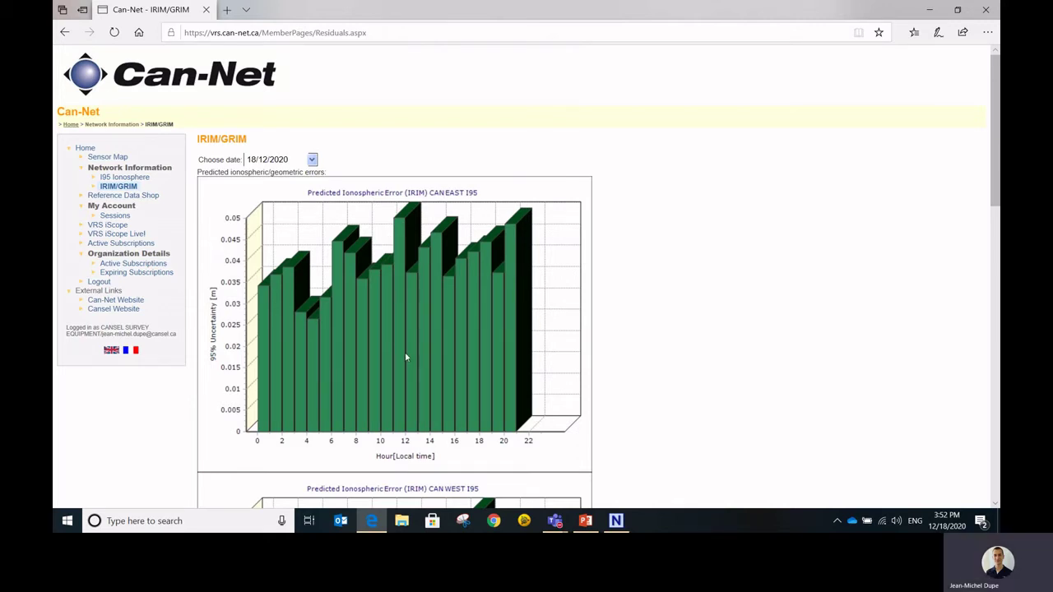
{"action": "scroll", "coordinate": [406, 357], "scroll_direction": "down", "scroll_amount": 3}
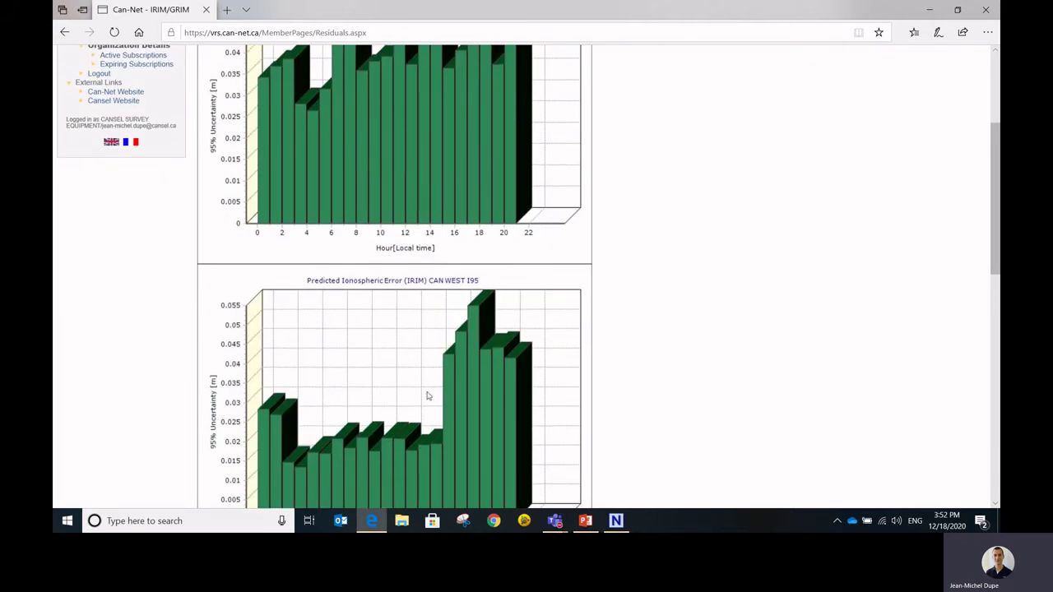
{"action": "scroll", "coordinate": [444, 366], "scroll_direction": "down", "scroll_amount": 4}
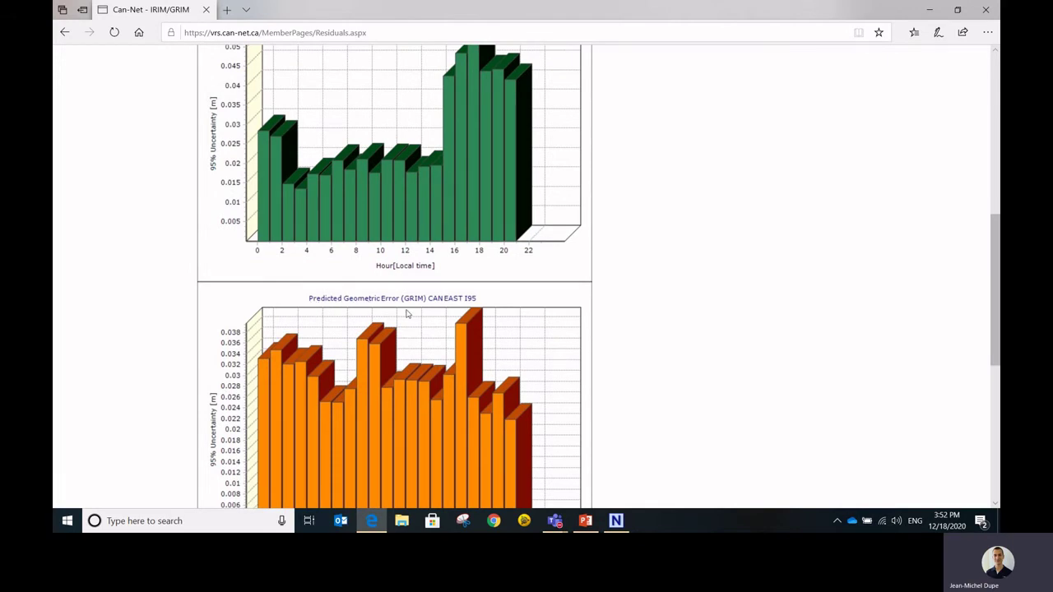
{"action": "scroll", "coordinate": [409, 313], "scroll_direction": "down", "scroll_amount": 2}
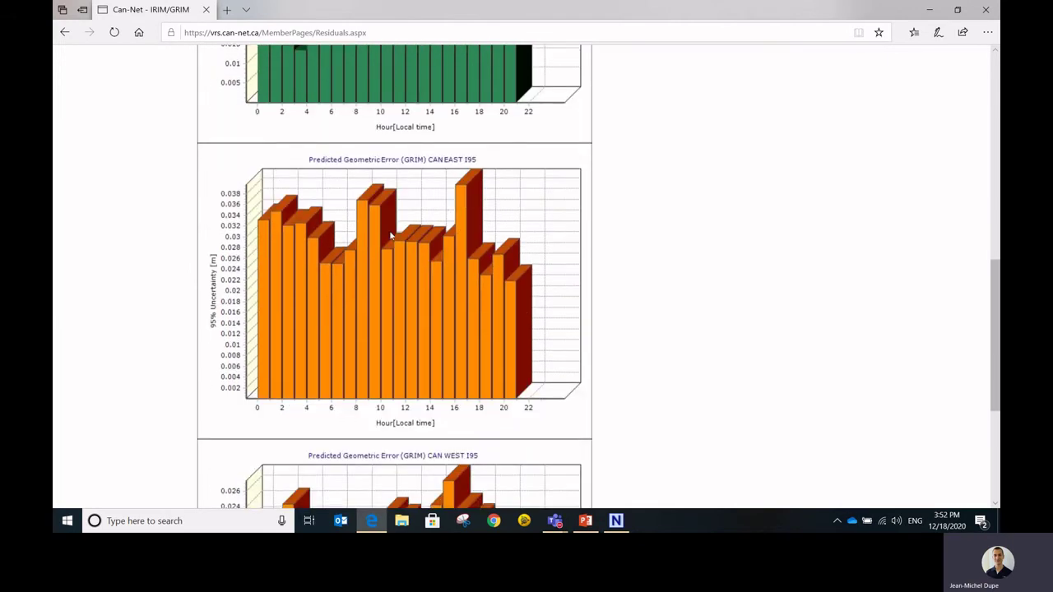
{"action": "scroll", "coordinate": [311, 273], "scroll_direction": "down", "scroll_amount": 3}
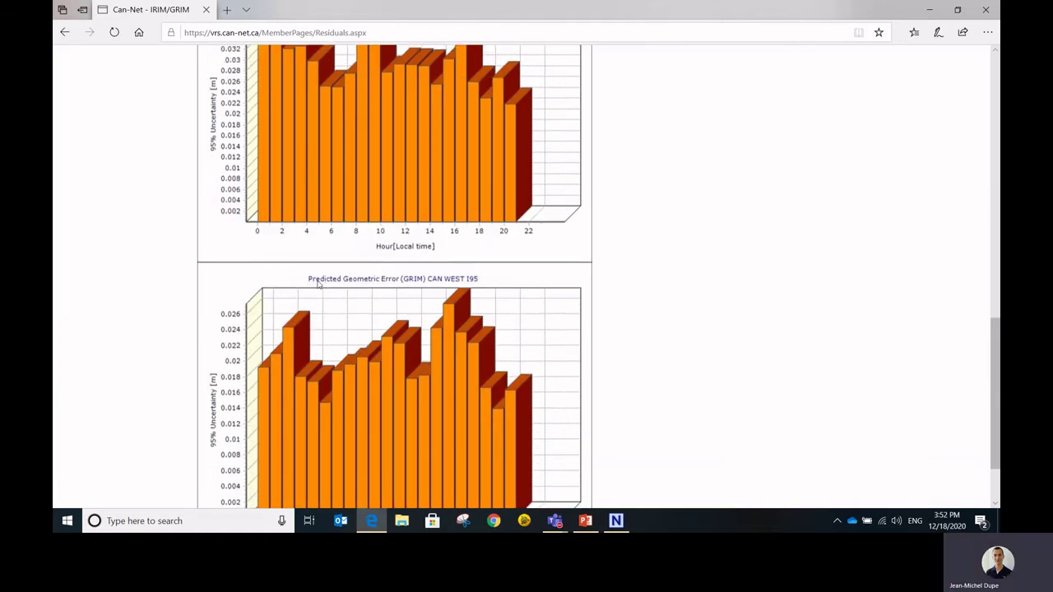
{"action": "scroll", "coordinate": [387, 339], "scroll_direction": "down", "scroll_amount": 1}
{"action": "scroll", "coordinate": [388, 339], "scroll_direction": "up", "scroll_amount": 3}
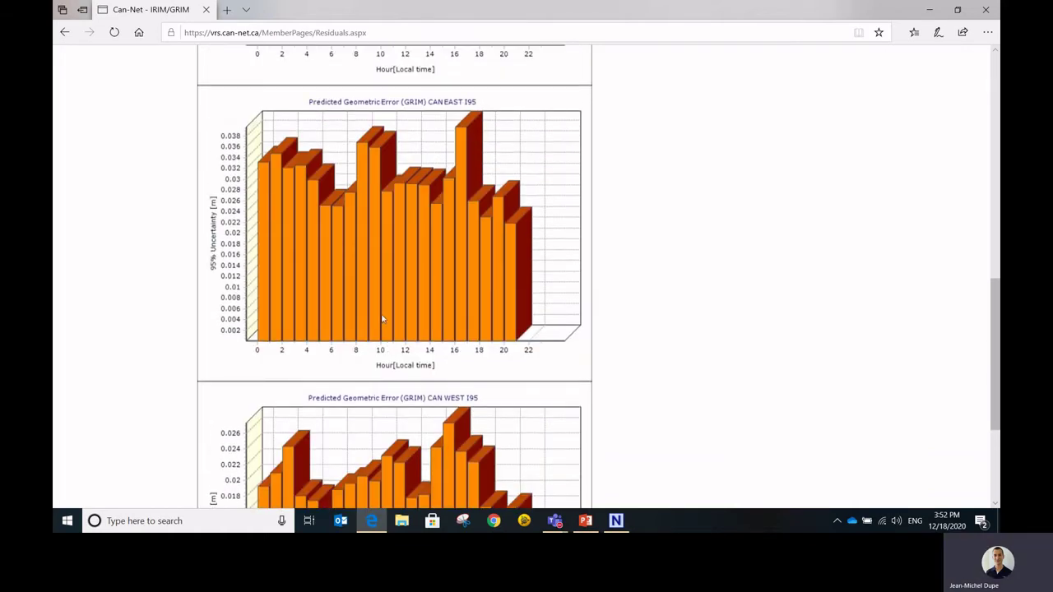
{"action": "scroll", "coordinate": [382, 319], "scroll_direction": "down", "scroll_amount": 1}
{"action": "scroll", "coordinate": [383, 319], "scroll_direction": "up", "scroll_amount": 2}
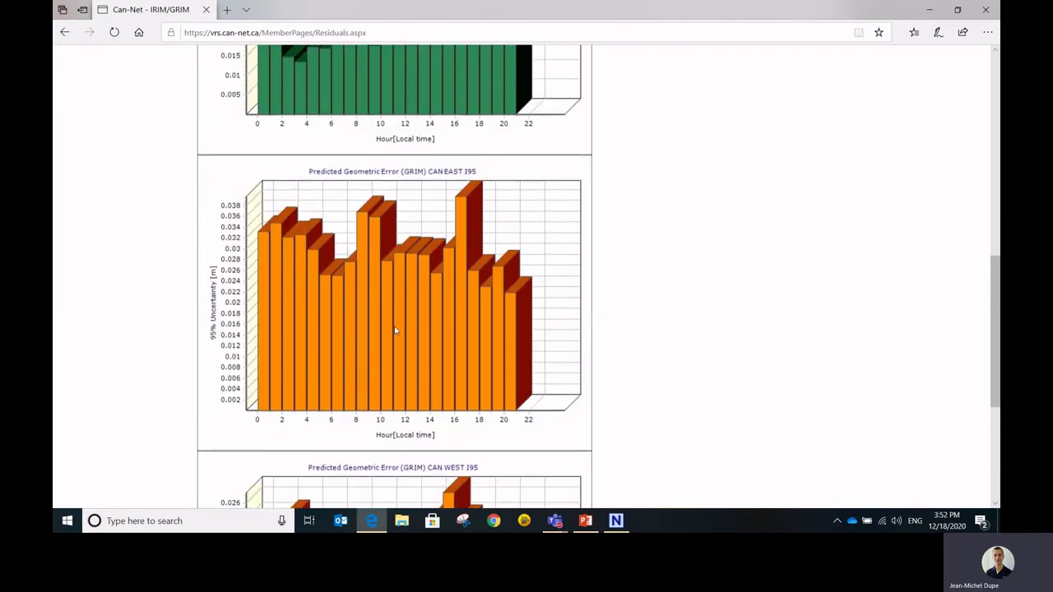
{"action": "scroll", "coordinate": [395, 330], "scroll_direction": "down", "scroll_amount": 1}
{"action": "scroll", "coordinate": [399, 331], "scroll_direction": "up", "scroll_amount": 1}
{"action": "scroll", "coordinate": [419, 324], "scroll_direction": "down", "scroll_amount": 2}
{"action": "scroll", "coordinate": [419, 323], "scroll_direction": "up", "scroll_amount": 2}
{"action": "scroll", "coordinate": [420, 324], "scroll_direction": "down", "scroll_amount": 2}
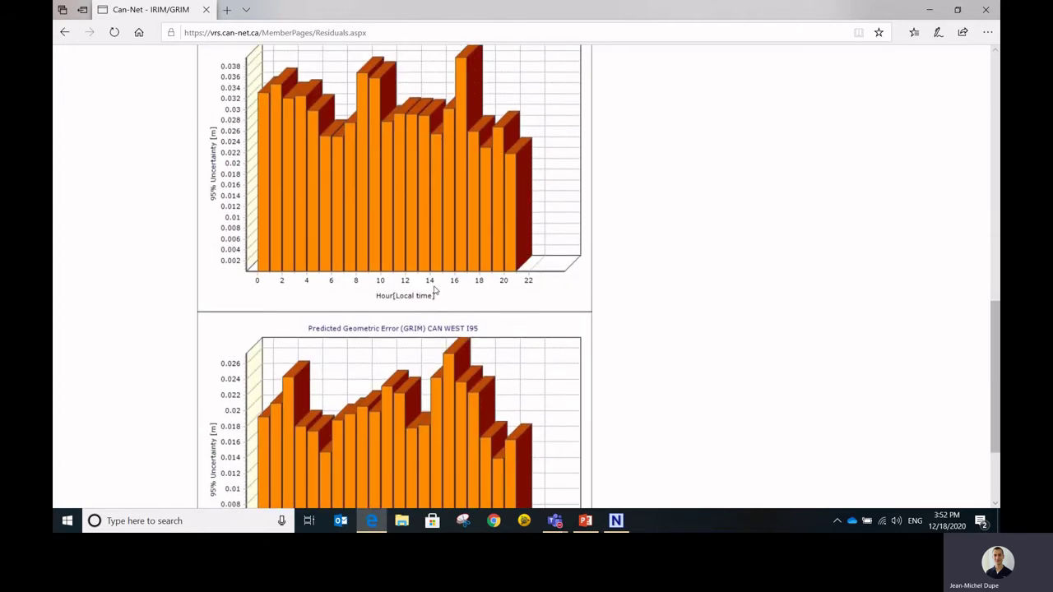
{"action": "scroll", "coordinate": [434, 290], "scroll_direction": "up", "scroll_amount": 2}
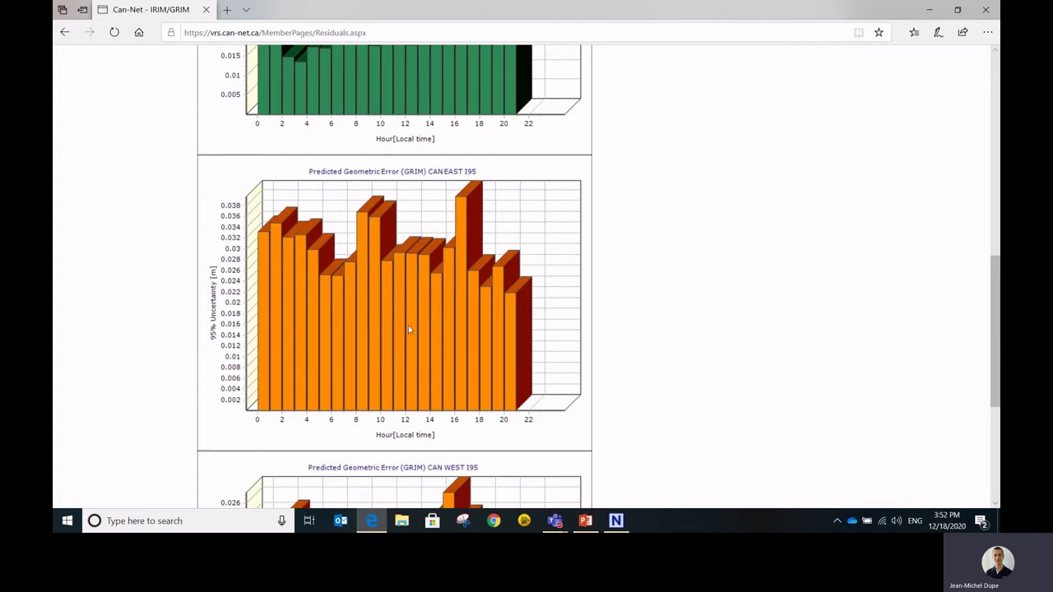
{"action": "scroll", "coordinate": [406, 329], "scroll_direction": "up", "scroll_amount": 3}
{"action": "scroll", "coordinate": [413, 330], "scroll_direction": "down", "scroll_amount": 4}
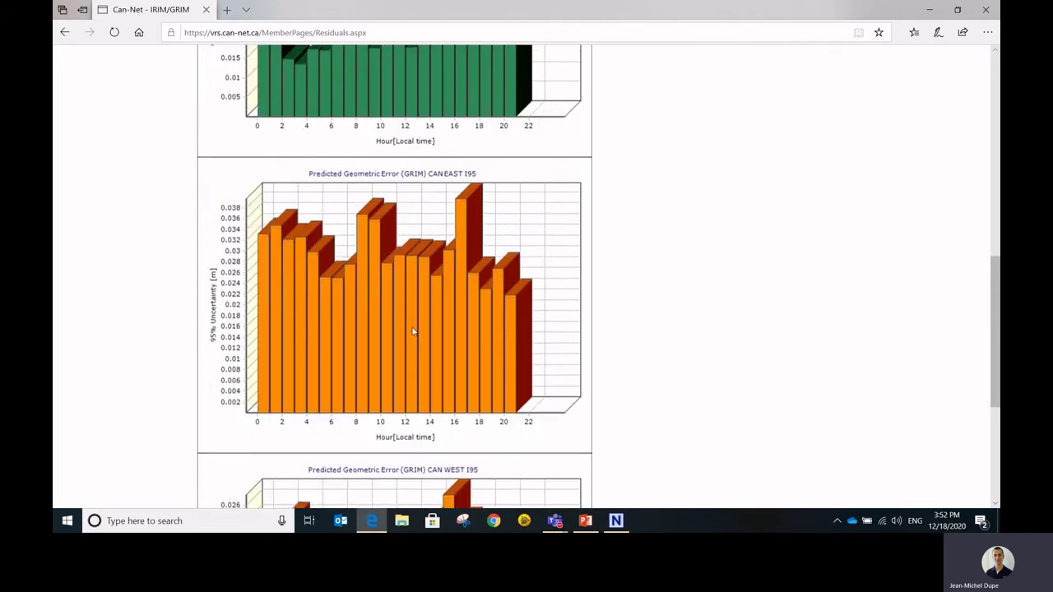
{"action": "scroll", "coordinate": [367, 373], "scroll_direction": "down", "scroll_amount": 2}
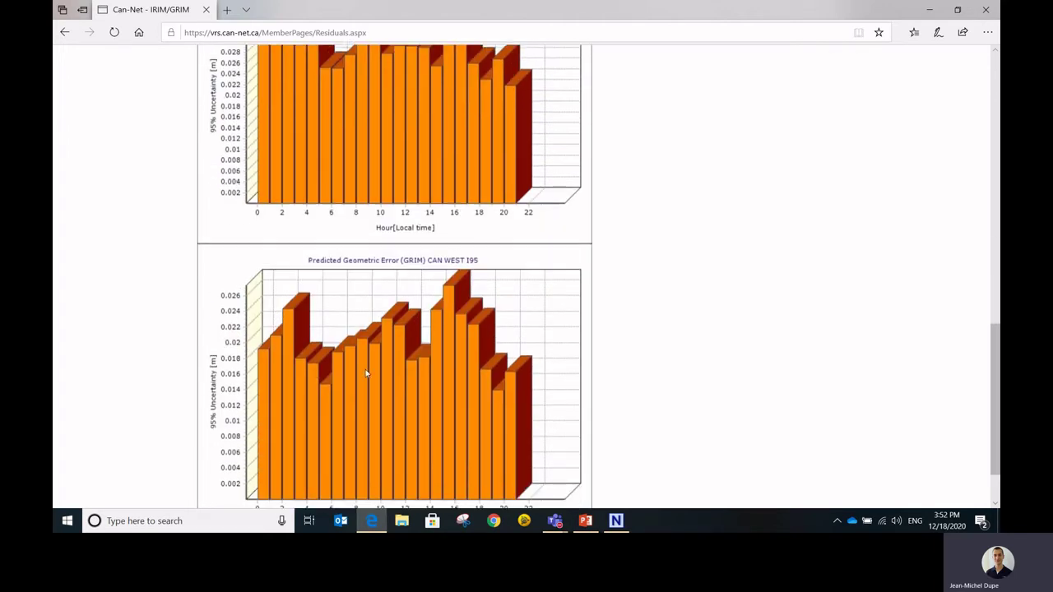
{"action": "scroll", "coordinate": [367, 370], "scroll_direction": "up", "scroll_amount": 12}
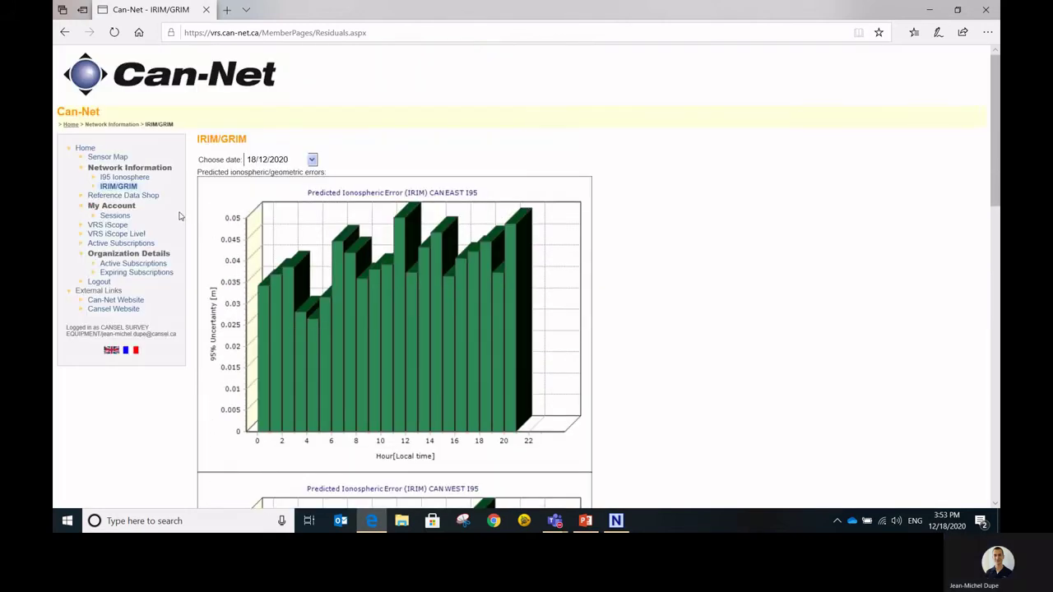
- Start a new CORS order and preview SK_Petaigan, MB_Thompson and ON_Thunder_Bay details
{"action": "left_click", "coordinate": [139, 198]}
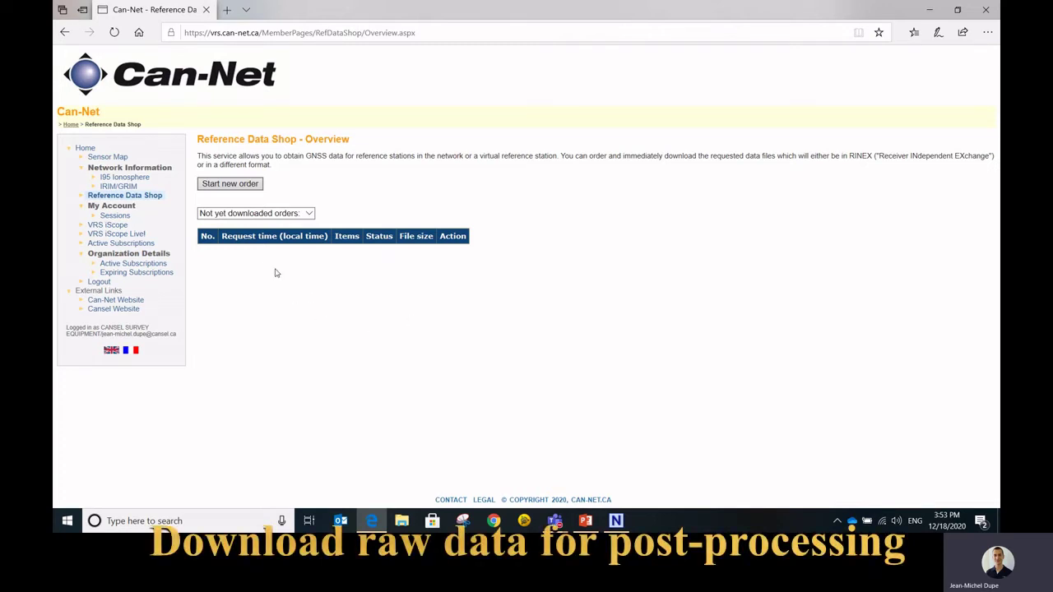
{"action": "left_click", "coordinate": [239, 185]}
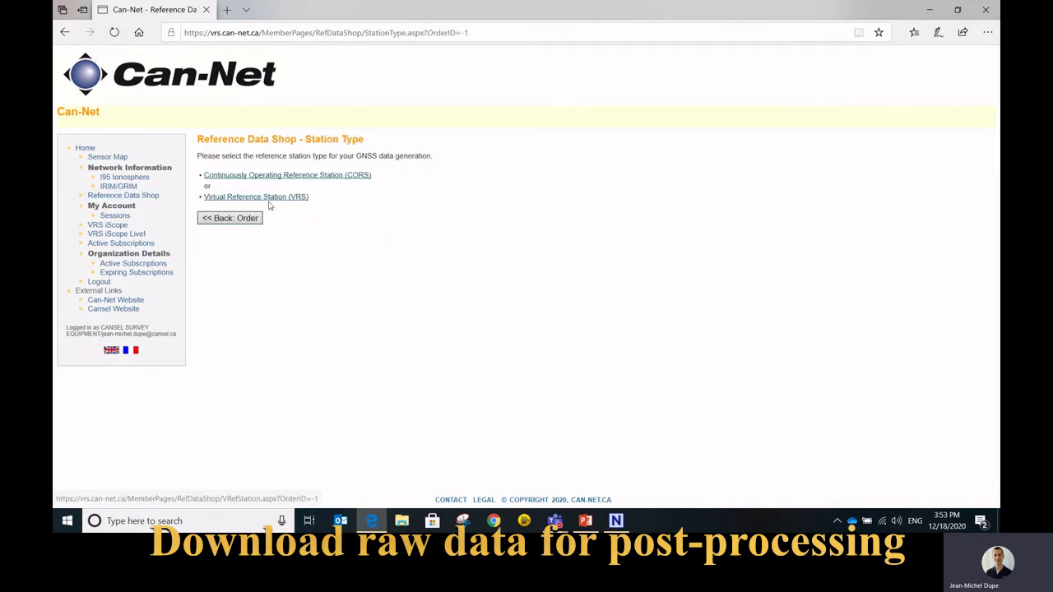
{"action": "left_click", "coordinate": [329, 176]}
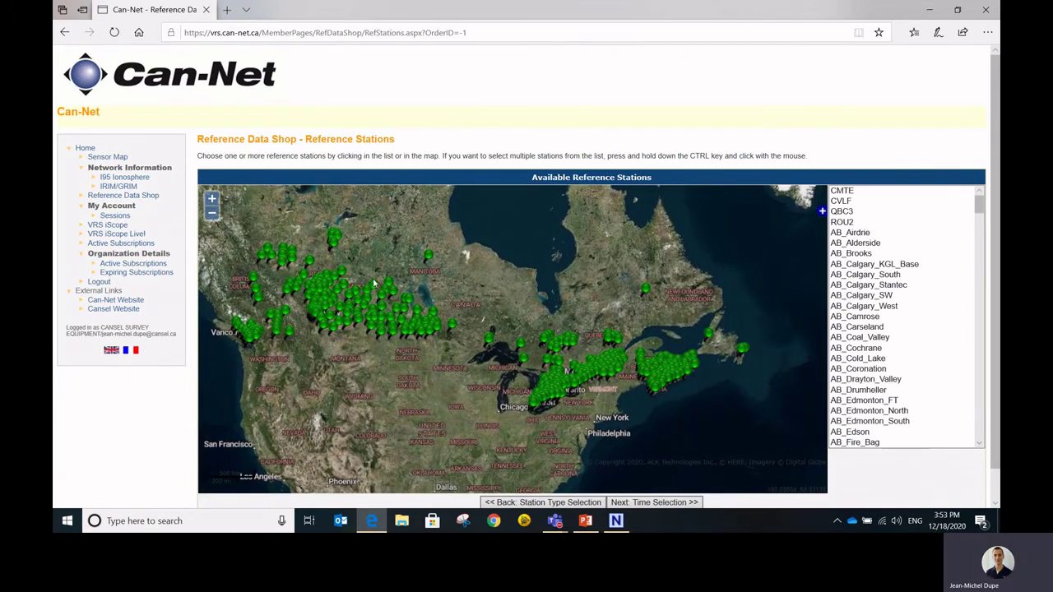
{"action": "scroll", "coordinate": [375, 284], "scroll_direction": "up", "scroll_amount": 1}
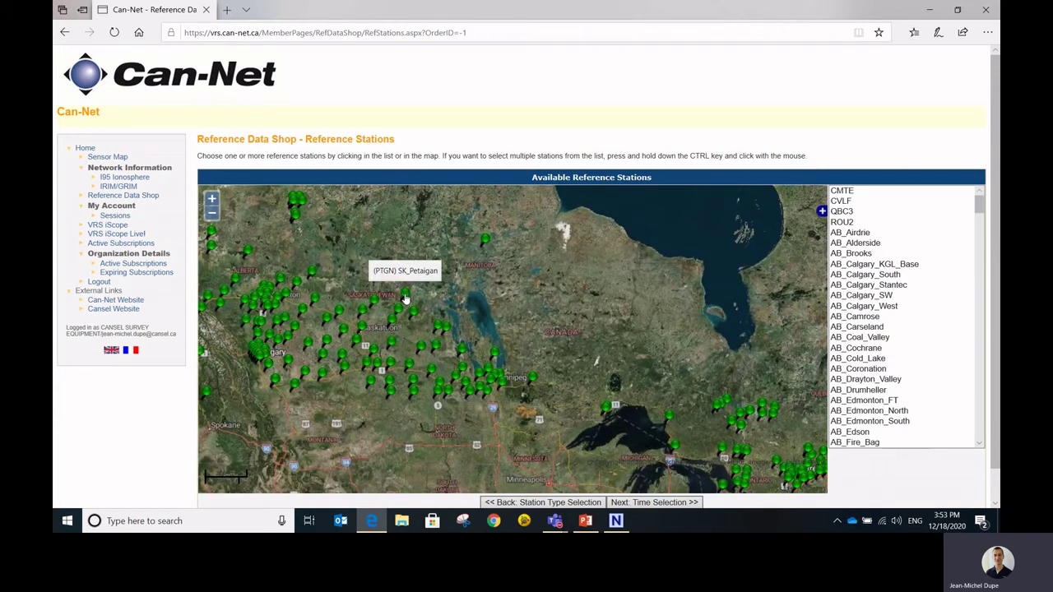
{"action": "left_click", "coordinate": [405, 296]}
{"action": "left_click", "coordinate": [485, 241]}
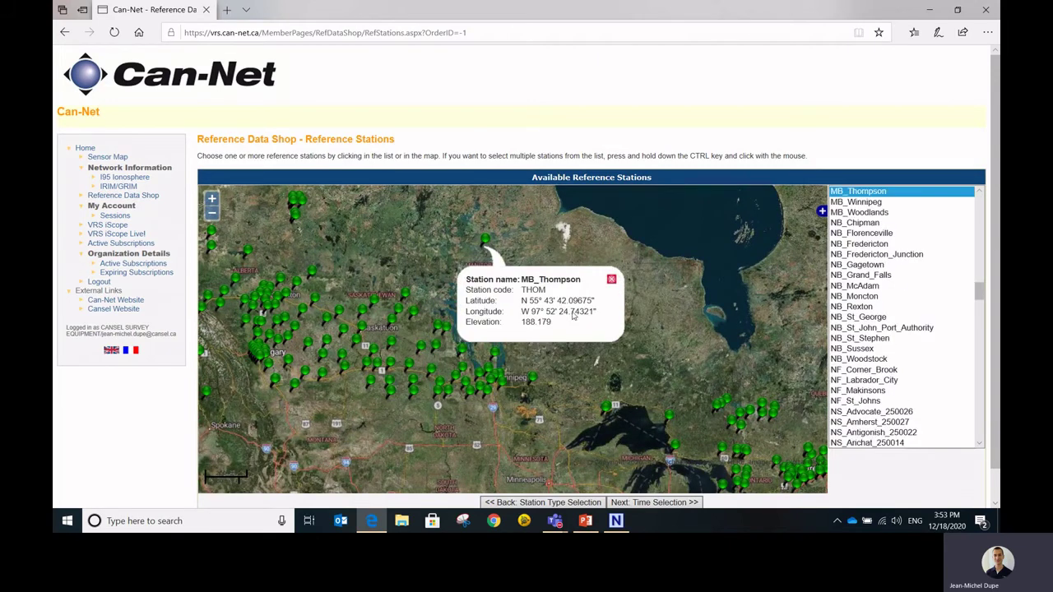
{"action": "left_click", "coordinate": [608, 408]}
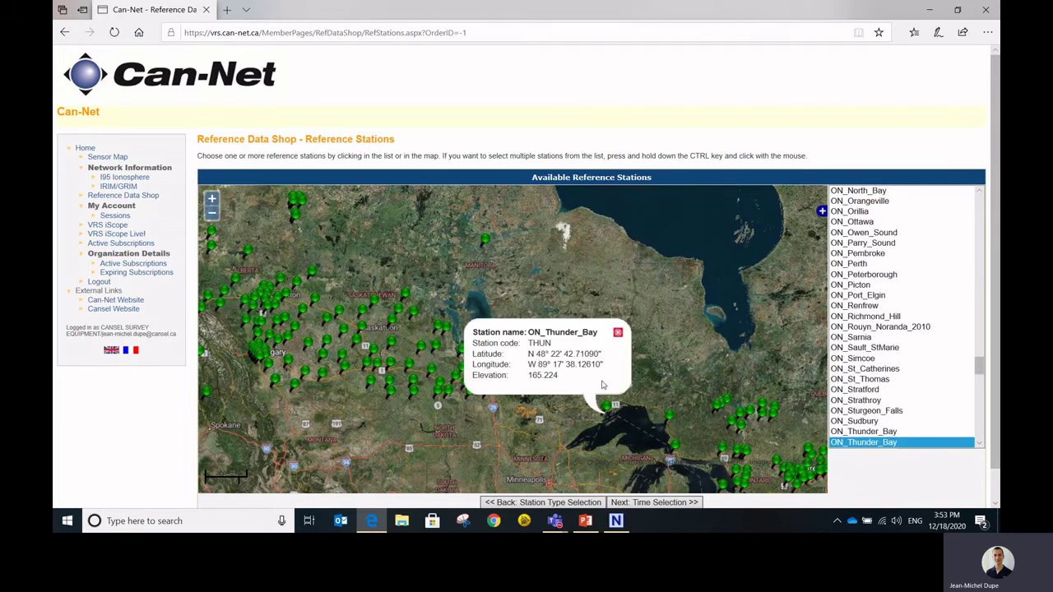
- Select ON_Perth, ON_Picton and ON_Port_Elgin and continue to Time Selection
{"action": "left_click", "coordinate": [875, 265]}
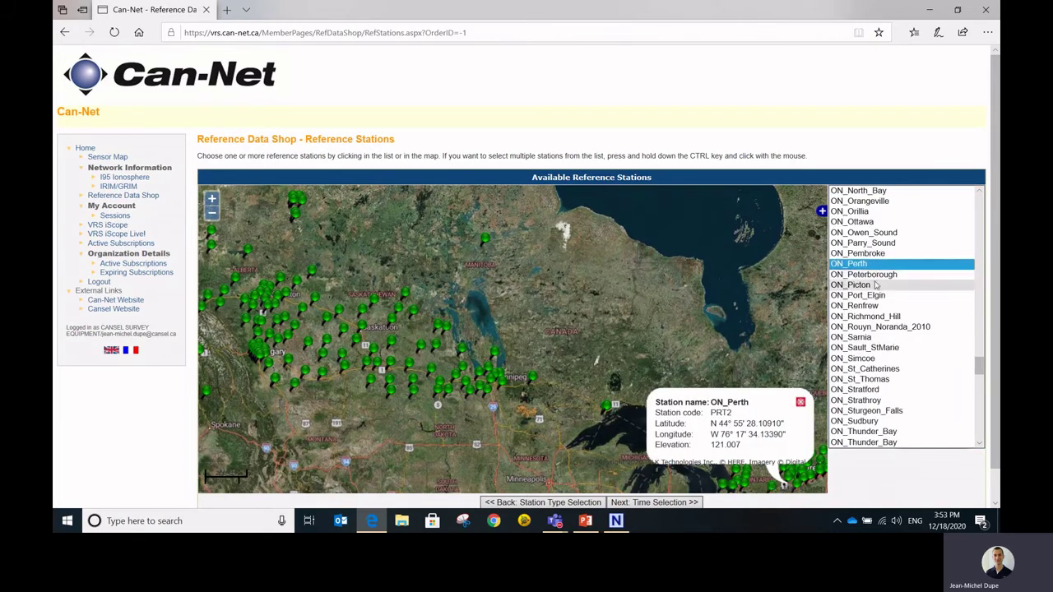
{"action": "left_click", "coordinate": [876, 285], "text": "ctrl"}
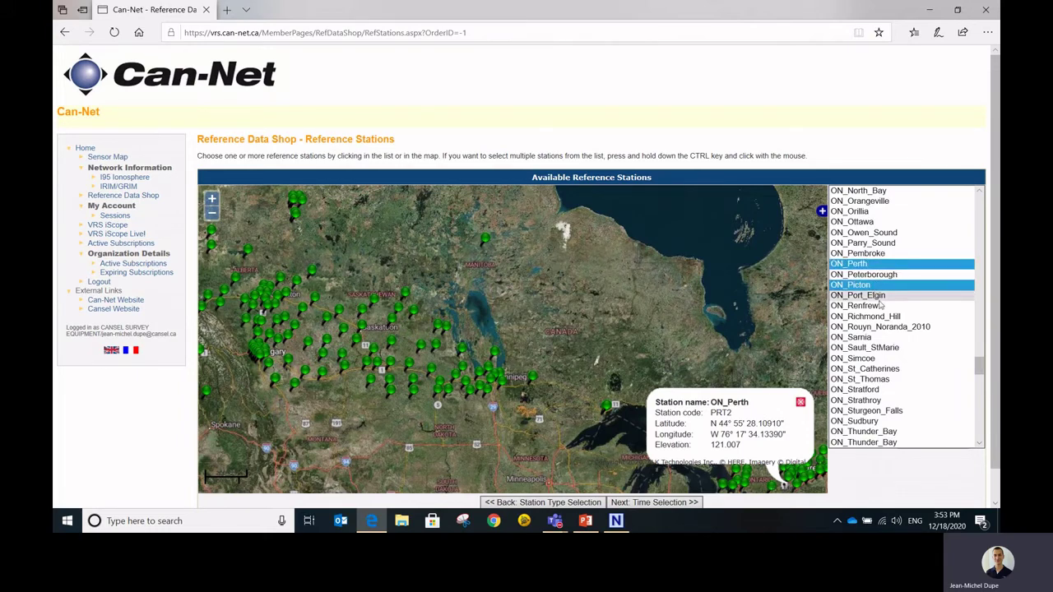
{"action": "left_click", "coordinate": [877, 296], "text": "ctrl"}
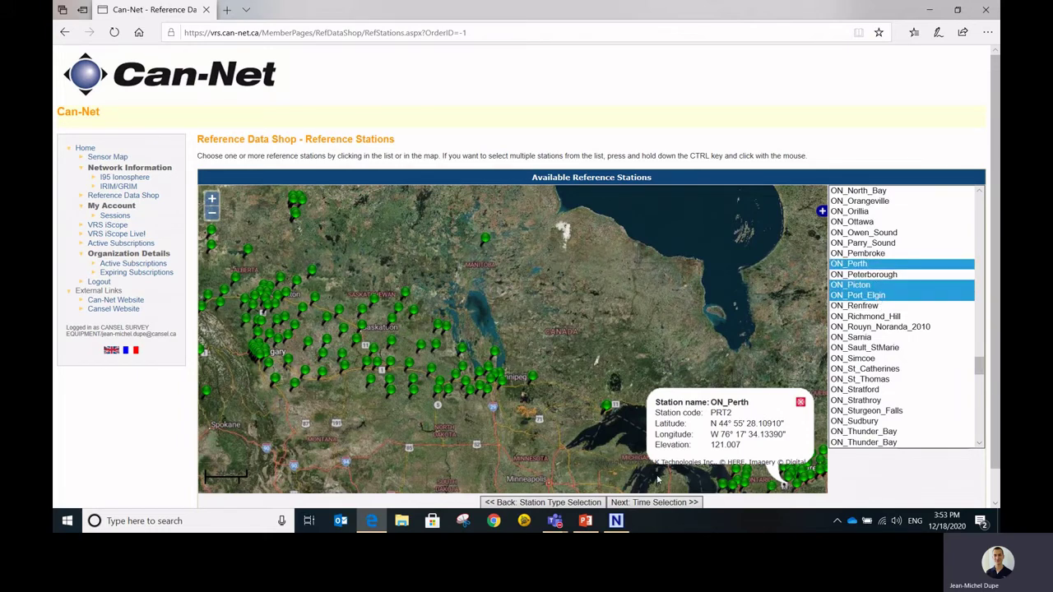
{"action": "left_click", "coordinate": [659, 503]}
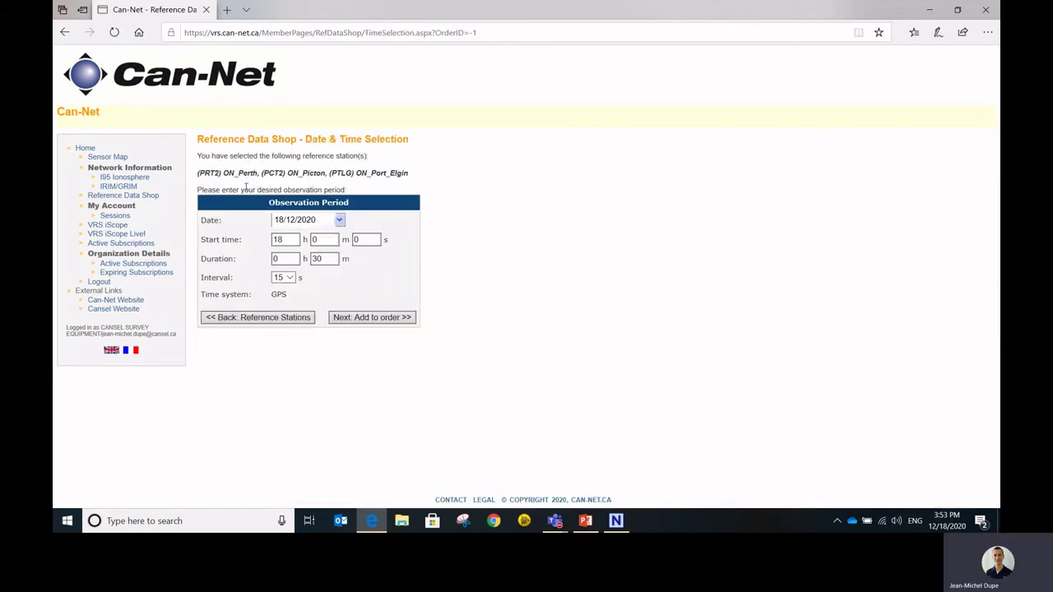
{"action": "left_click", "coordinate": [340, 221]}
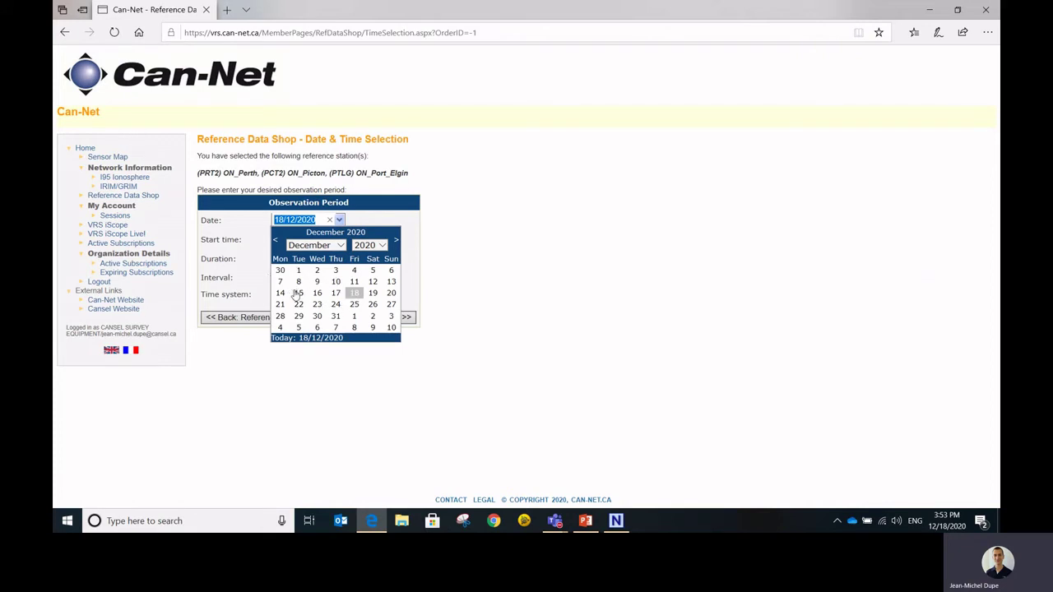
{"action": "left_click", "coordinate": [435, 272]}
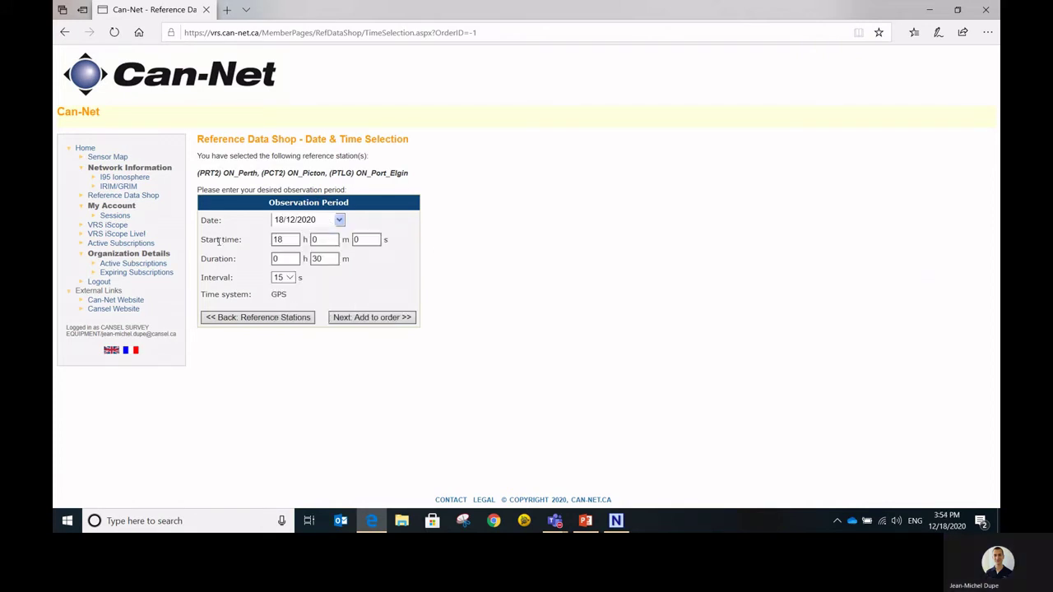
{"action": "left_click", "coordinate": [285, 257]}
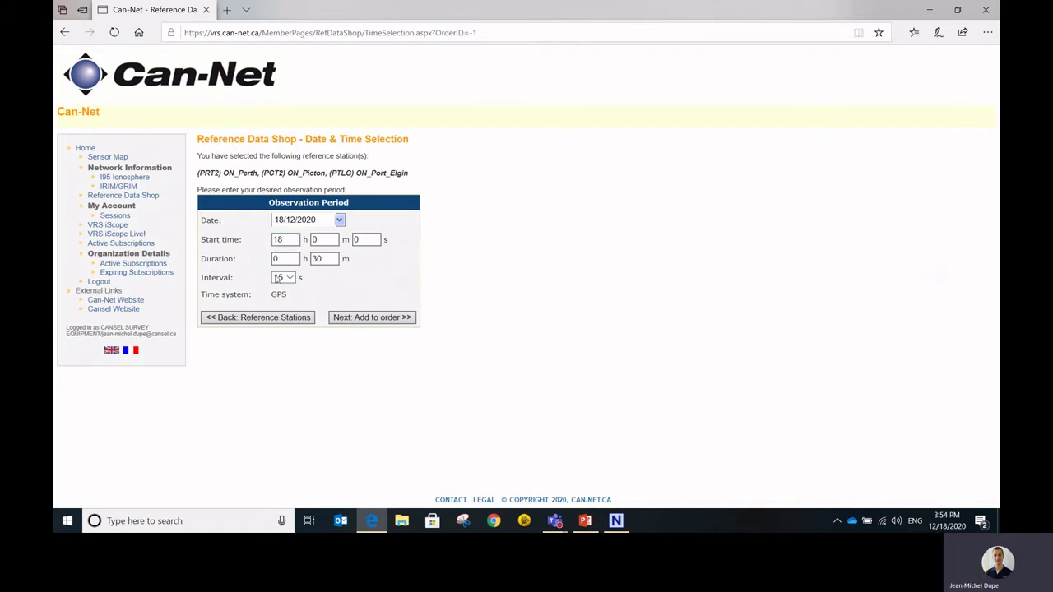
{"action": "left_click", "coordinate": [278, 277]}
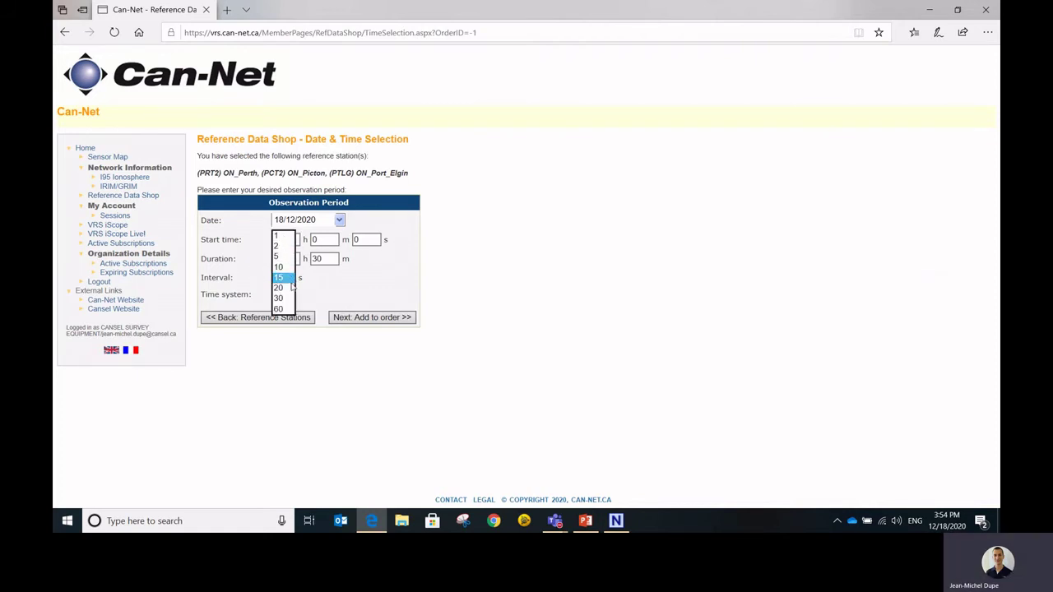
{"action": "left_click", "coordinate": [345, 289]}
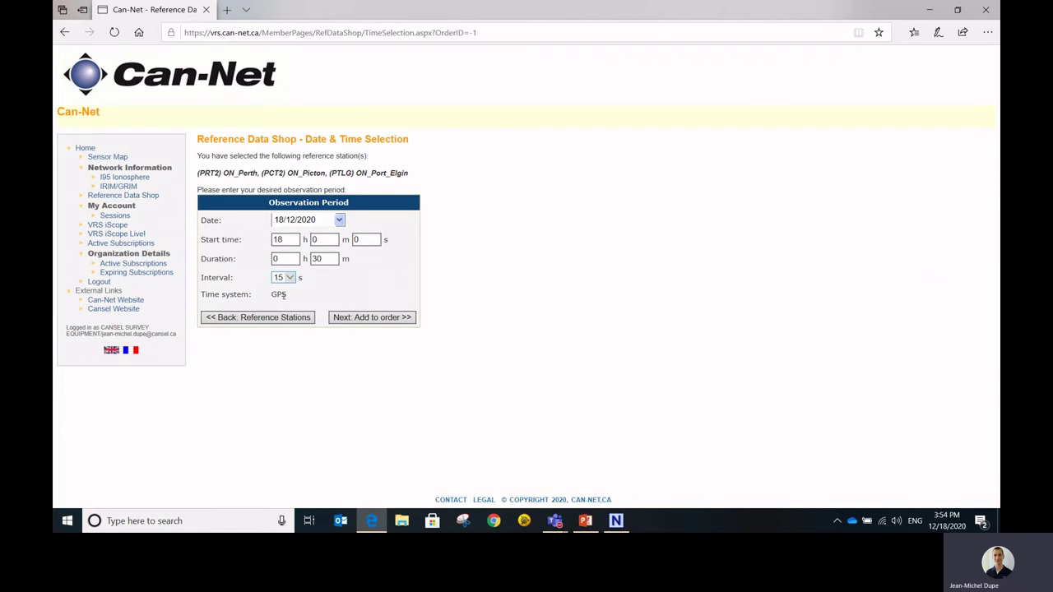
{"action": "left_click_drag", "start_coordinate": [285, 295], "coordinate": [271, 295]}
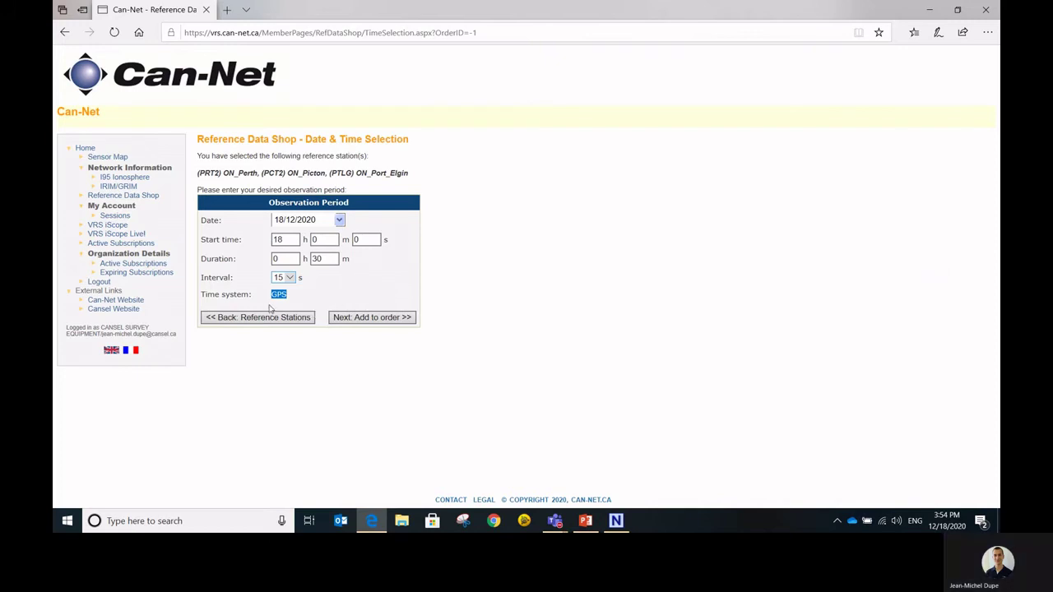
- Start a new Virtual Reference Station order and drag its marker into Saskatchewan
{"action": "left_click", "coordinate": [145, 196]}
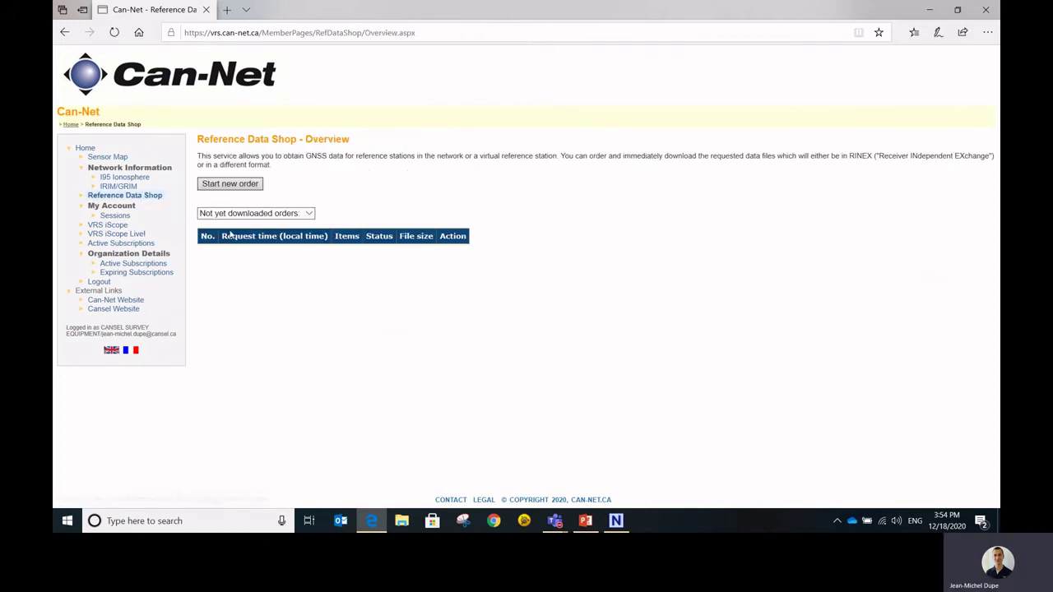
{"action": "left_click", "coordinate": [233, 185]}
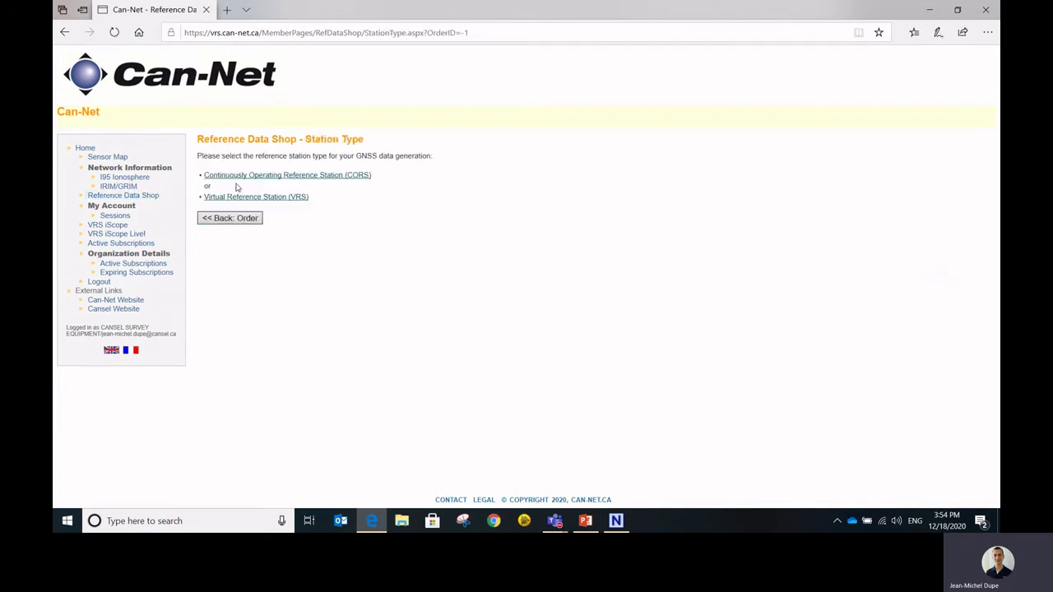
{"action": "left_click", "coordinate": [266, 198]}
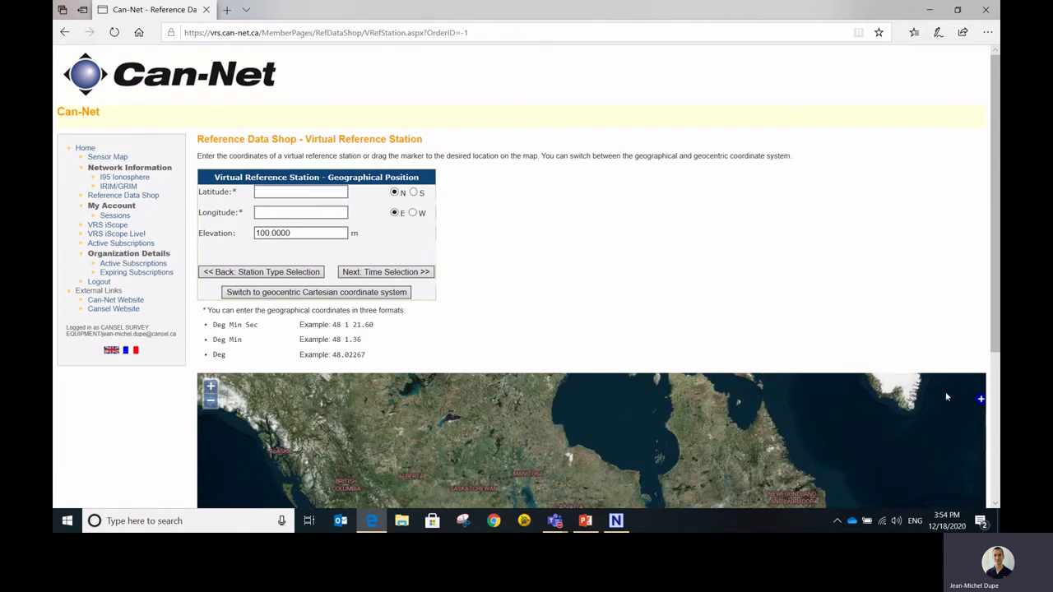
{"action": "scroll", "coordinate": [996, 260], "scroll_direction": "down", "scroll_amount": 3}
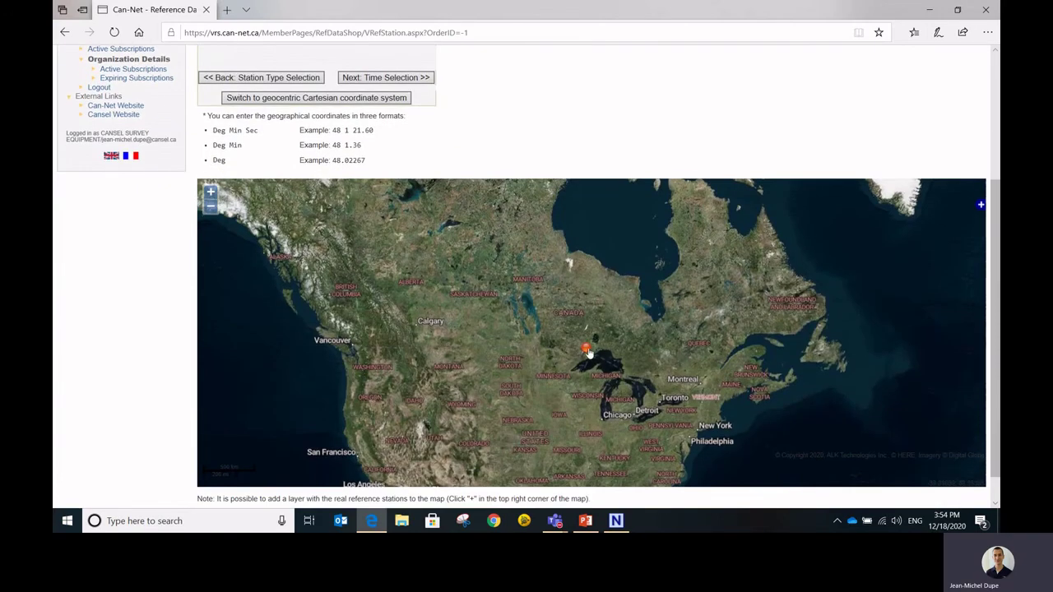
{"action": "mouse_move", "coordinate": [589, 354]}
{"action": "left_mouse_down"}
{"action": "mouse_move", "coordinate": [650, 375]}
{"action": "mouse_move", "coordinate": [475, 313]}
{"action": "mouse_move", "coordinate": [466, 332]}
{"action": "left_mouse_up"}
- Check the 51.151971 N, 108.113431 W, 100 m position and continue to date selection
{"action": "scroll", "coordinate": [506, 160], "scroll_direction": "up", "scroll_amount": 3}
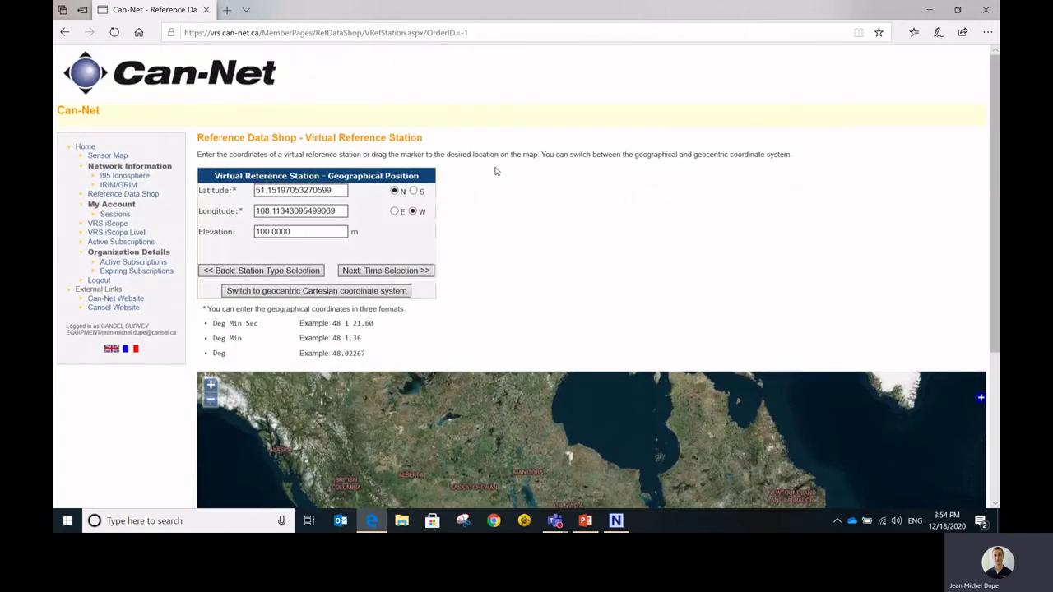
{"action": "left_click_drag", "start_coordinate": [337, 192], "coordinate": [248, 192]}
{"action": "left_click_drag", "start_coordinate": [341, 214], "coordinate": [233, 202]}
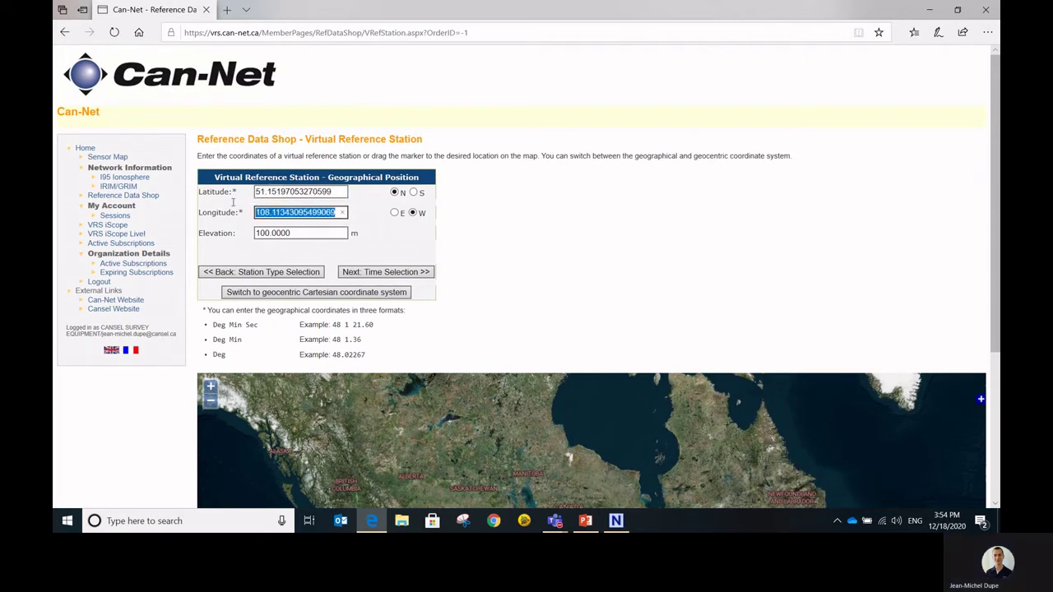
{"action": "left_click", "coordinate": [296, 234]}
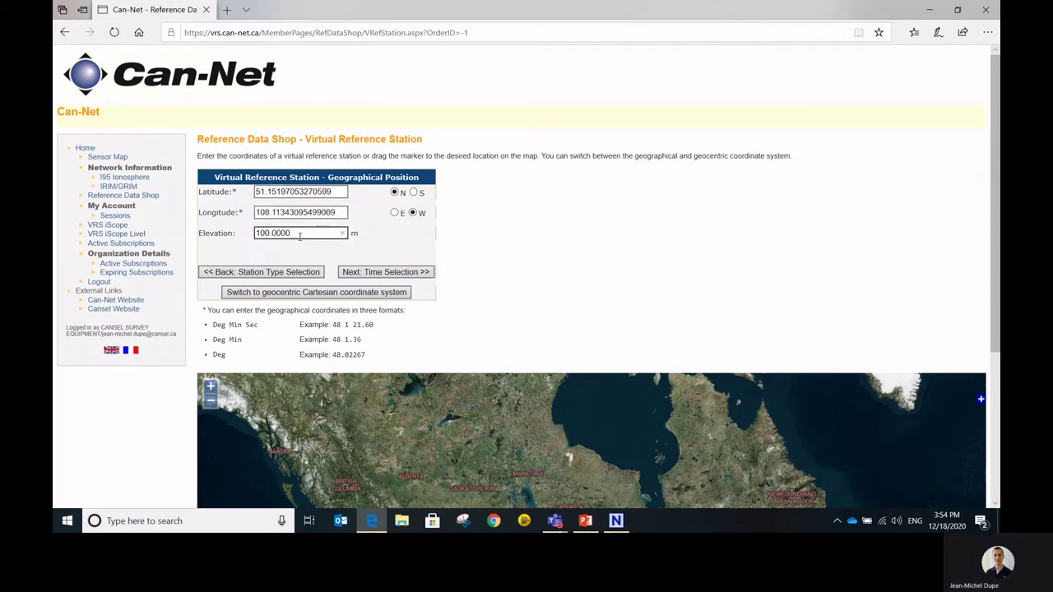
{"action": "left_click", "coordinate": [394, 275]}
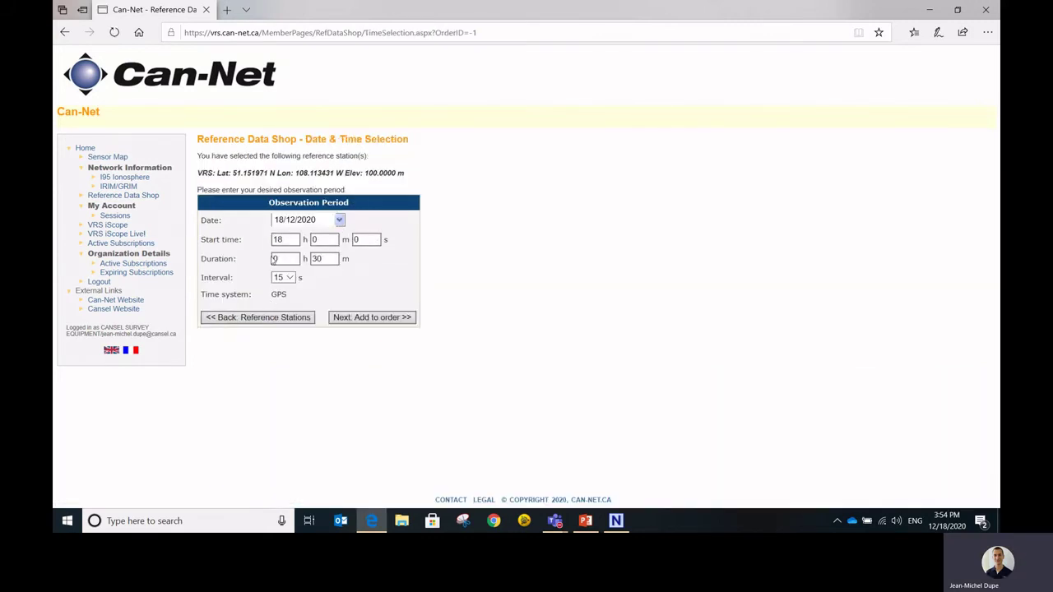
{"action": "left_click", "coordinate": [367, 239]}
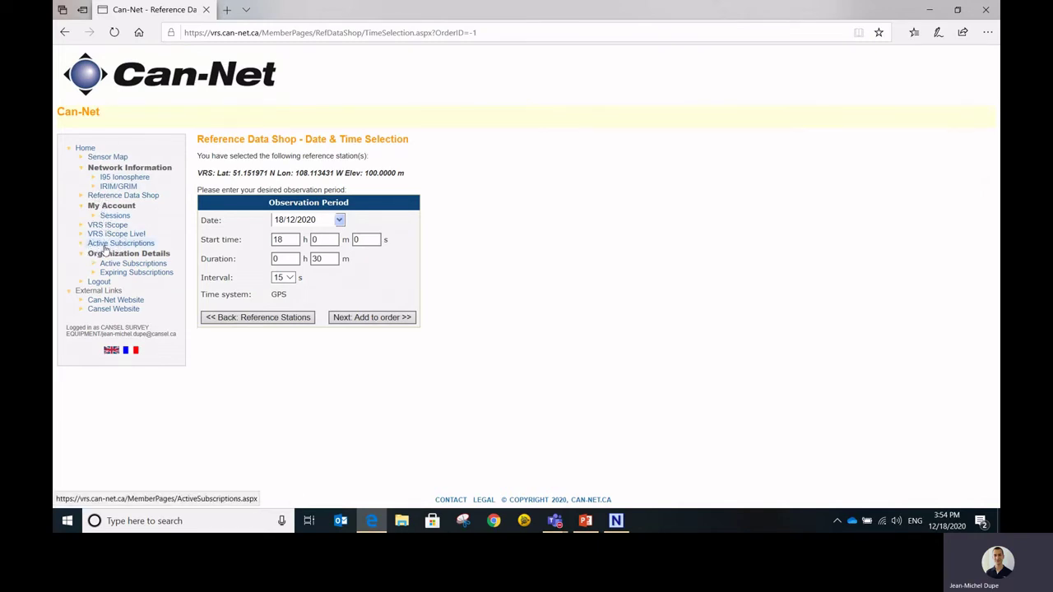
- Show Active Subscriptions with the Can-Net NRTK GNSS 1 Year contract (346 days left)
{"action": "left_click", "coordinate": [106, 247]}
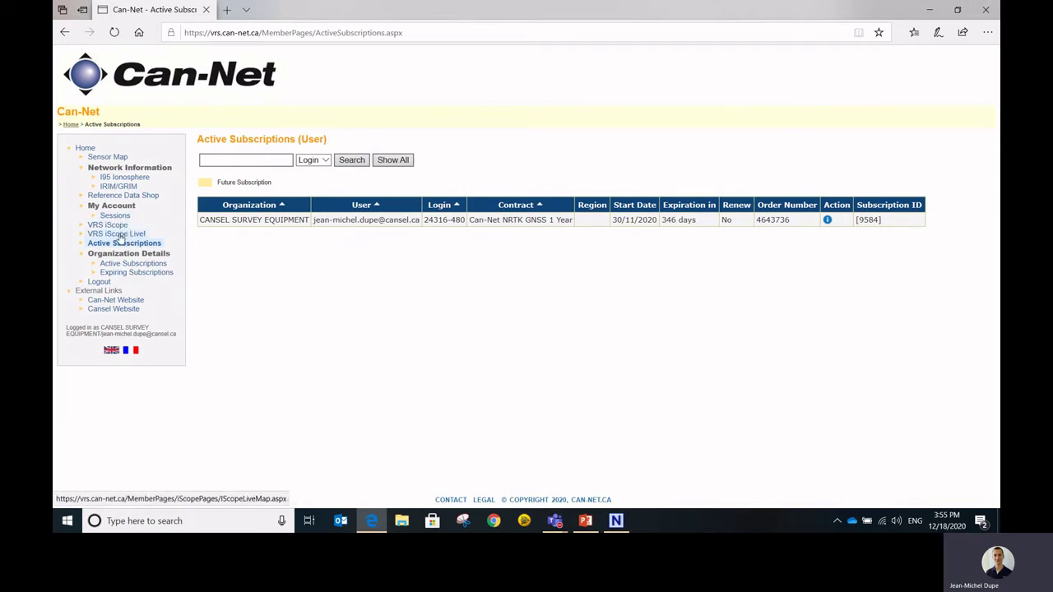
- On VRS iScope Live!, frame both rovers and open the Winnipeg rover's popup
{"action": "left_click", "coordinate": [120, 236]}
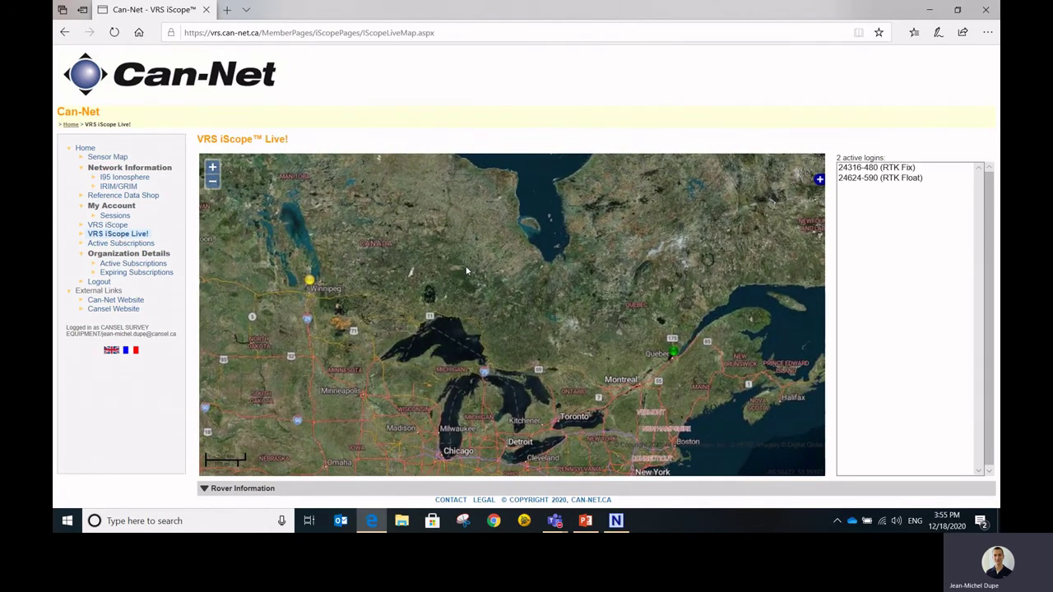
{"action": "scroll", "coordinate": [500, 286], "scroll_direction": "down", "scroll_amount": 1}
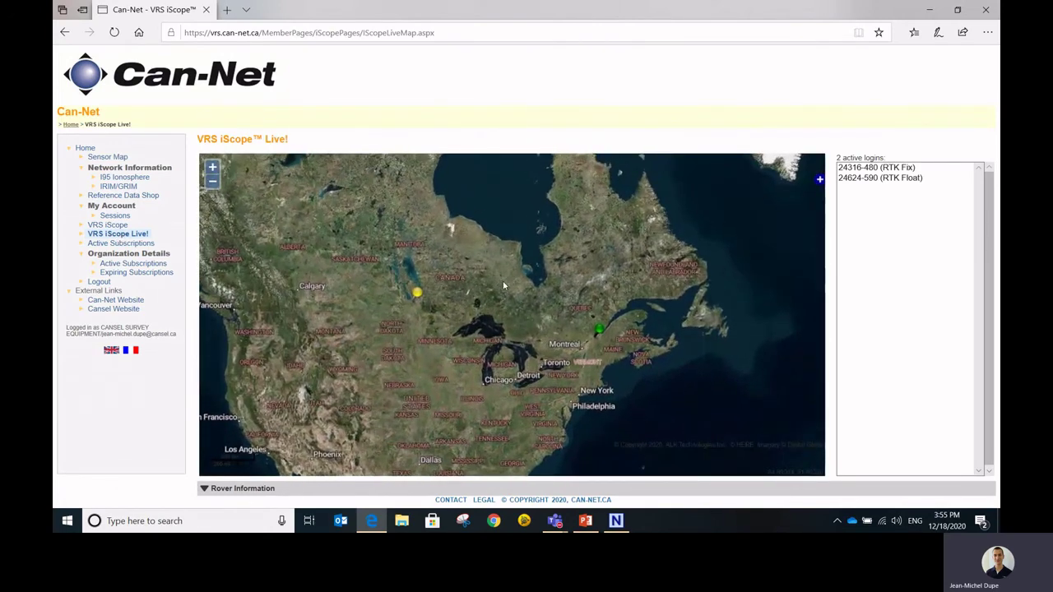
{"action": "scroll", "coordinate": [504, 286], "scroll_direction": "up", "scroll_amount": 1}
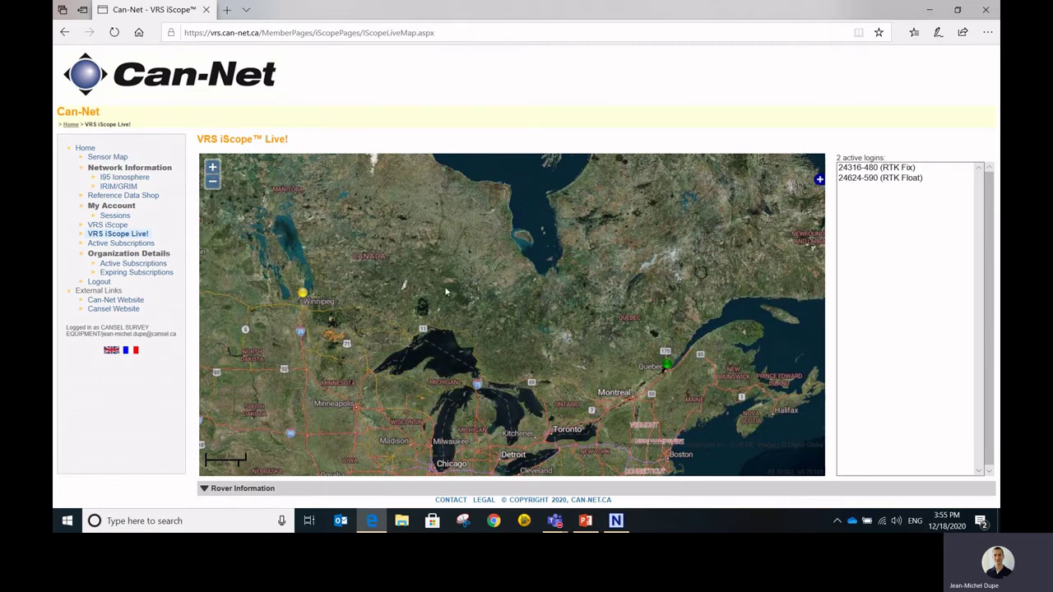
{"action": "left_click_drag", "start_coordinate": [379, 286], "coordinate": [431, 273]}
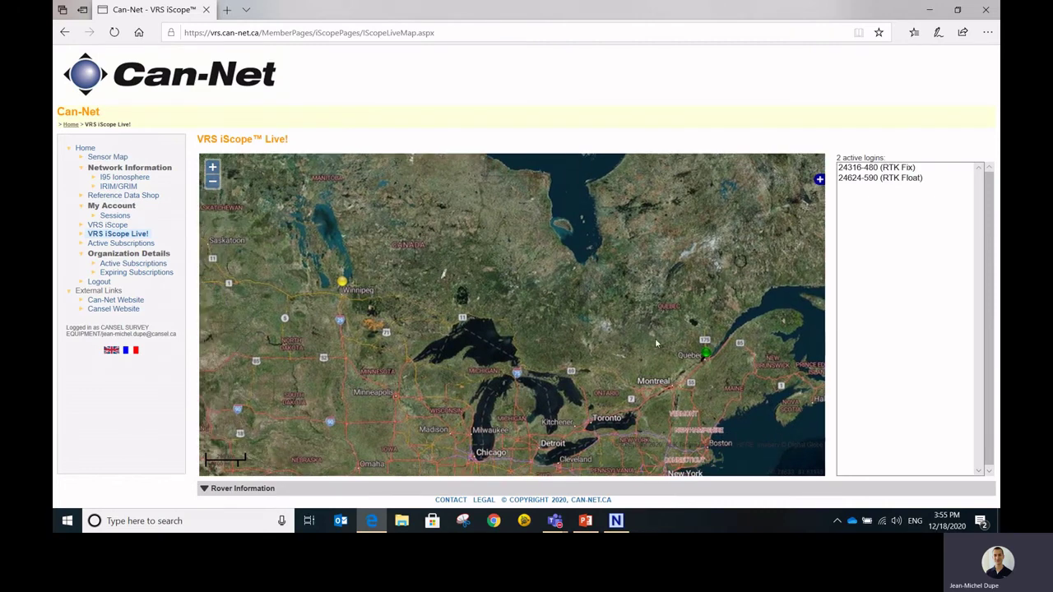
{"action": "left_click", "coordinate": [342, 284]}
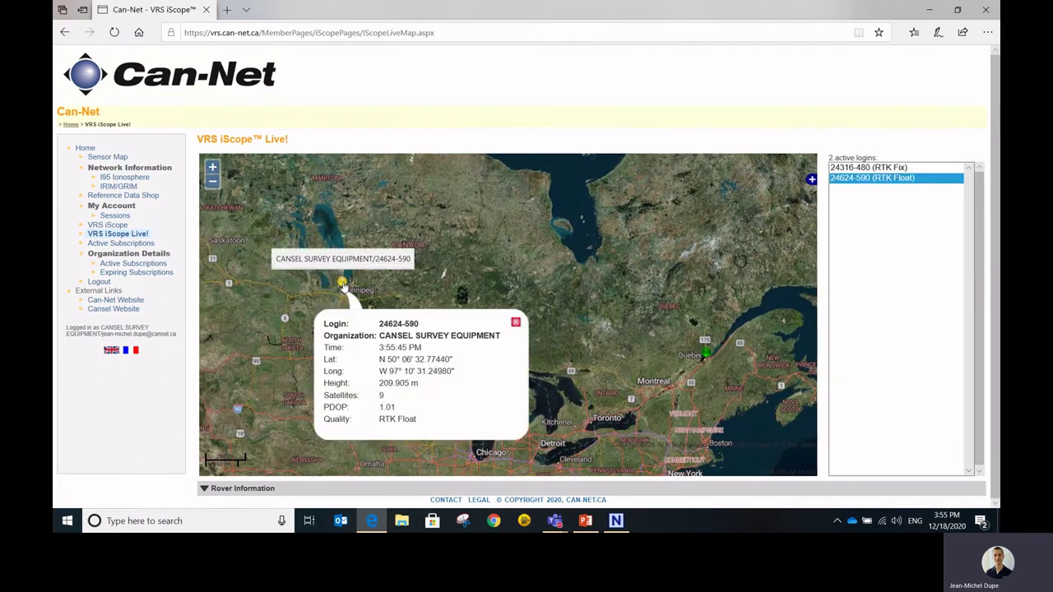
- Expand Rover Information and highlight its session values and 18.5 % fixed figure
{"action": "left_click", "coordinate": [204, 488]}
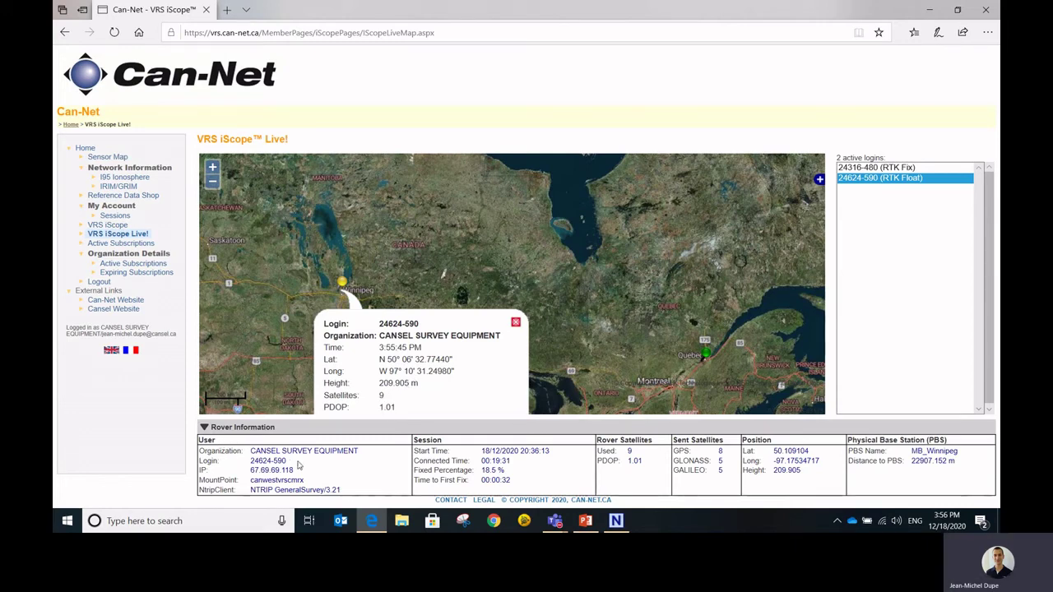
{"action": "mouse_move", "coordinate": [252, 478]}
{"action": "left_mouse_down"}
{"action": "mouse_move", "coordinate": [306, 485]}
{"action": "mouse_move", "coordinate": [254, 474]}
{"action": "left_mouse_up"}
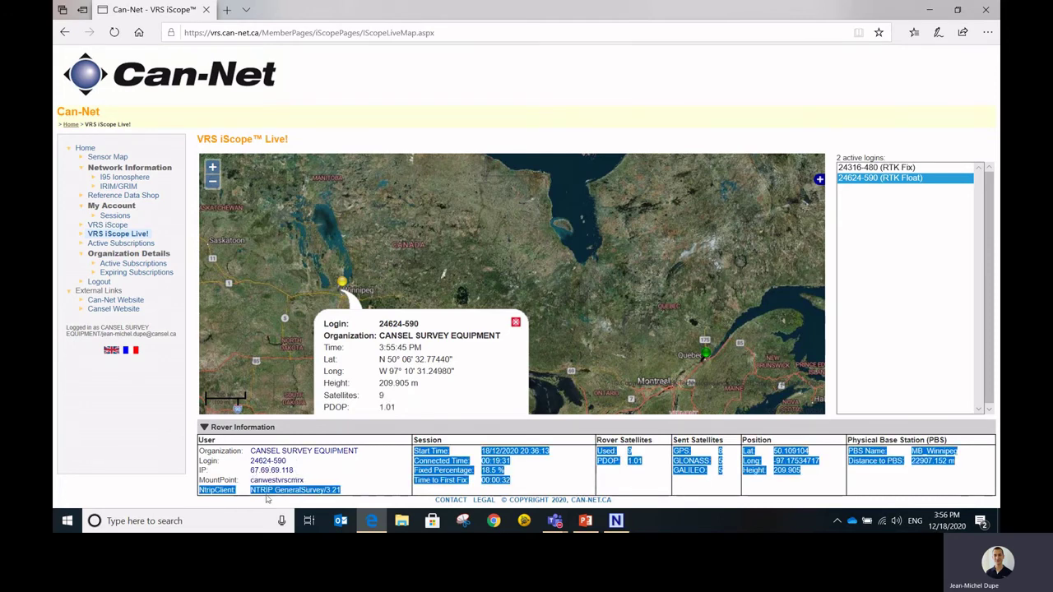
{"action": "left_click", "coordinate": [317, 486]}
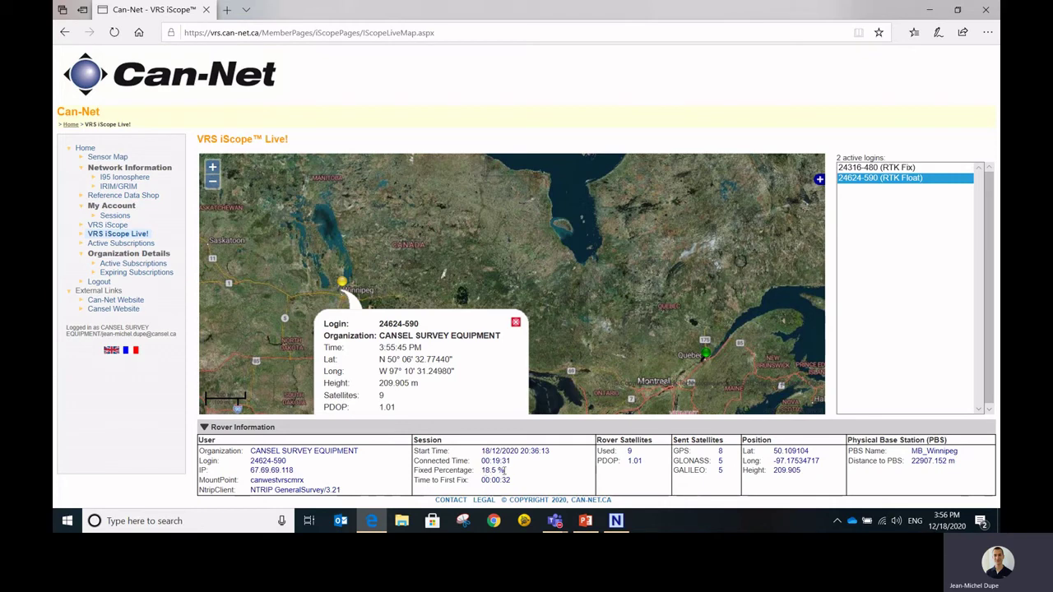
{"action": "left_click_drag", "start_coordinate": [502, 470], "coordinate": [480, 470]}
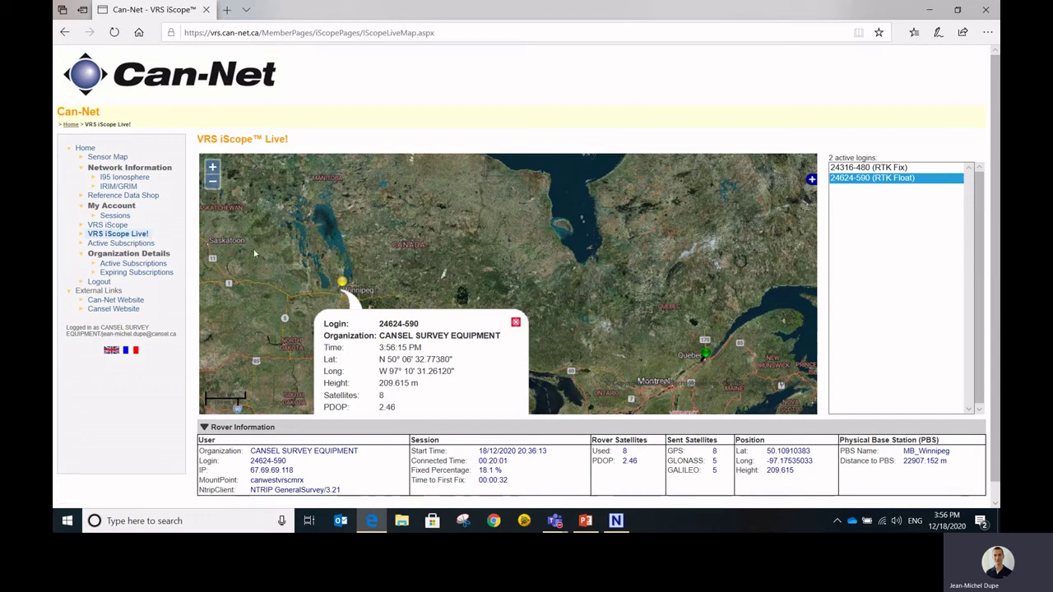
- In VRS iScope, load your own login's 08/12/2020 18:54:45 session track
{"action": "left_click", "coordinate": [108, 226]}
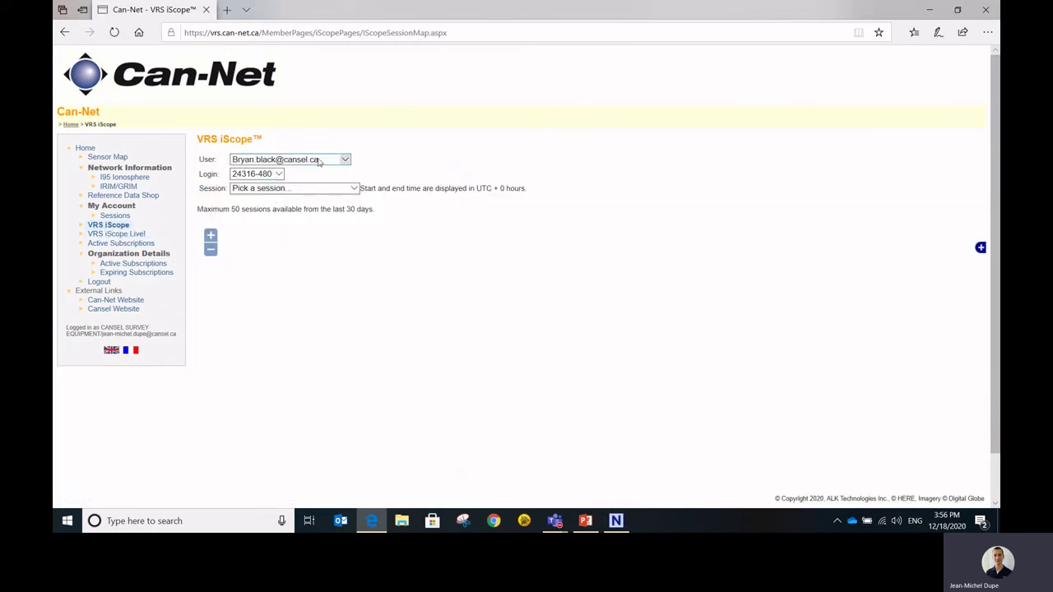
{"action": "left_click", "coordinate": [341, 160]}
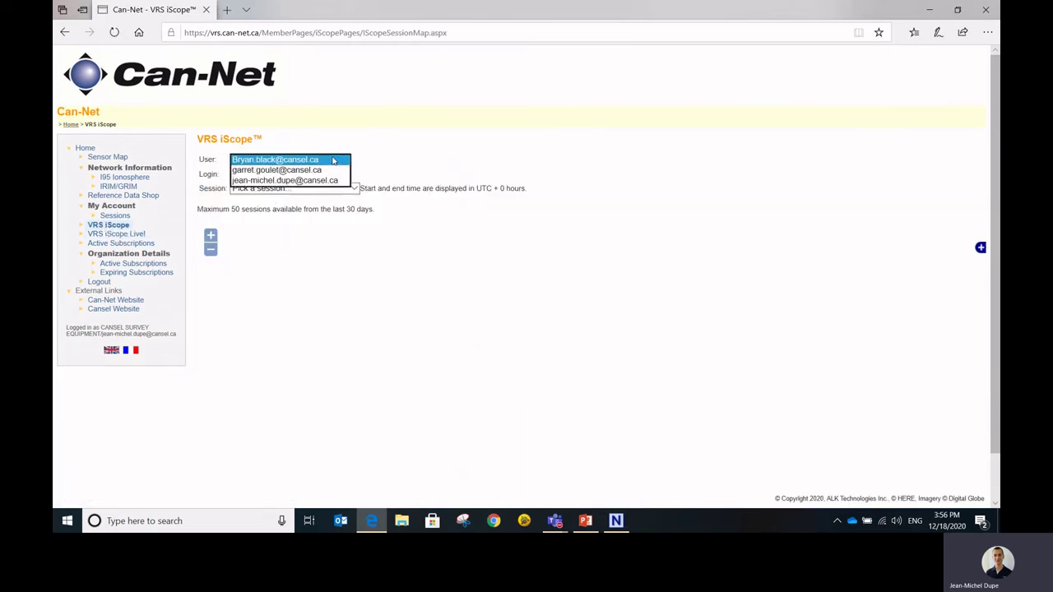
{"action": "left_click", "coordinate": [289, 180]}
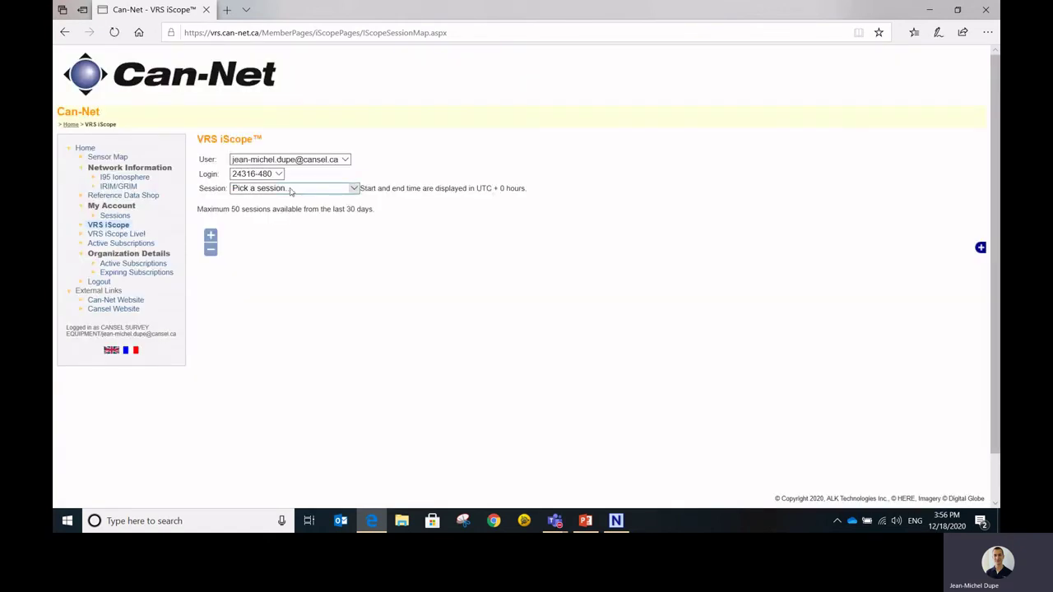
{"action": "left_click", "coordinate": [278, 174]}
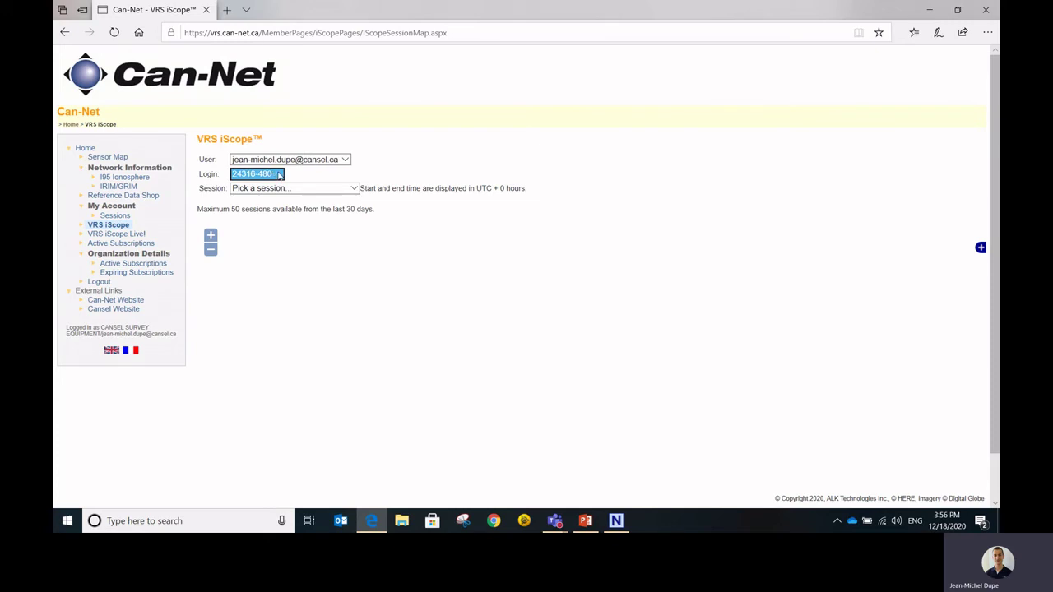
{"action": "left_click", "coordinate": [355, 188]}
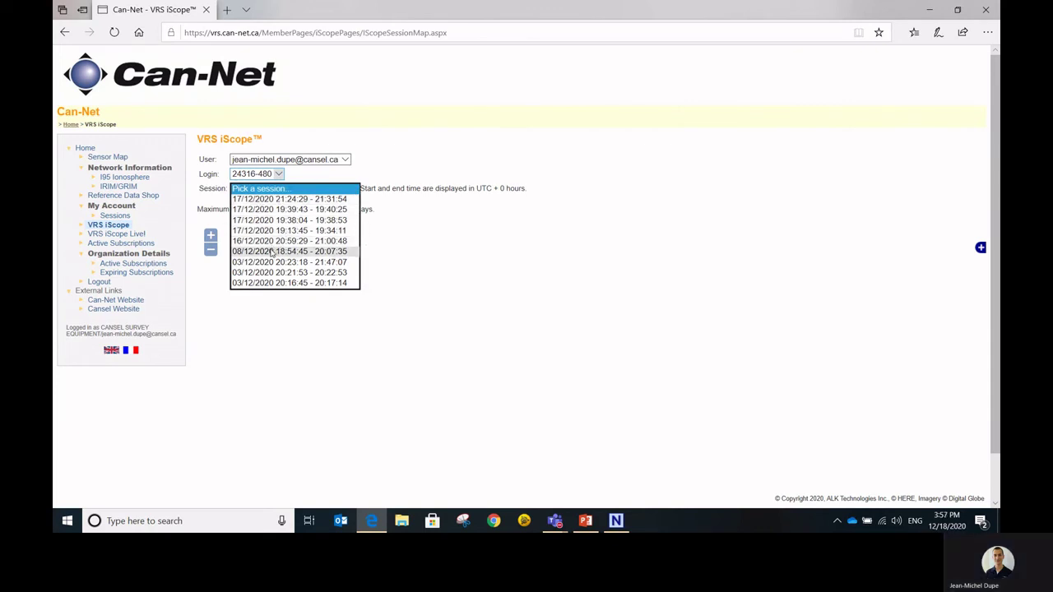
{"action": "left_click", "coordinate": [272, 252]}
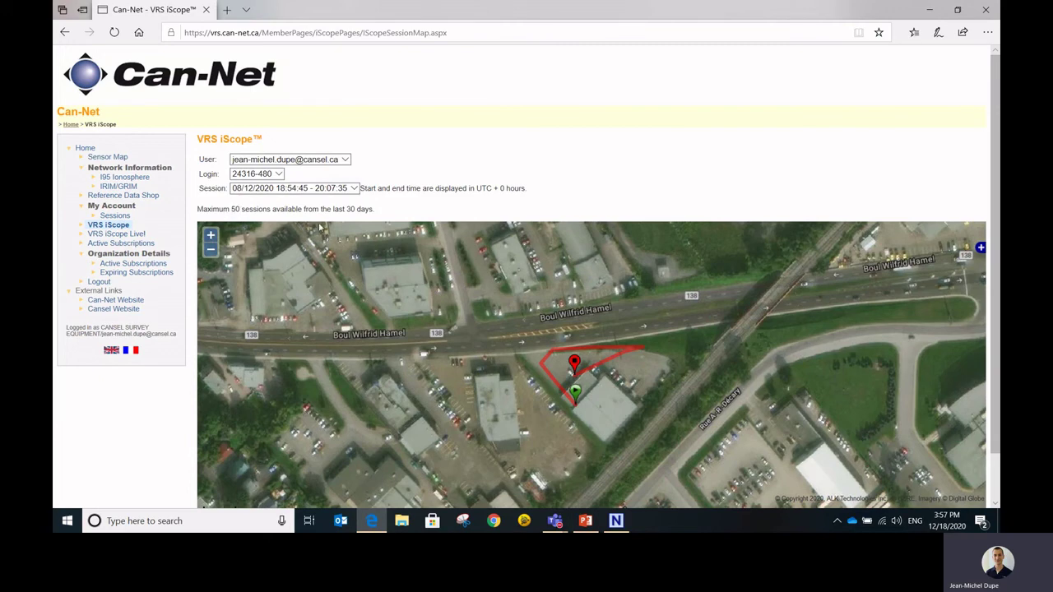
- Pan and zoom the satellite map to center the track beside Boul Wilfrid Hamel
{"action": "left_click_drag", "start_coordinate": [414, 282], "coordinate": [389, 275]}
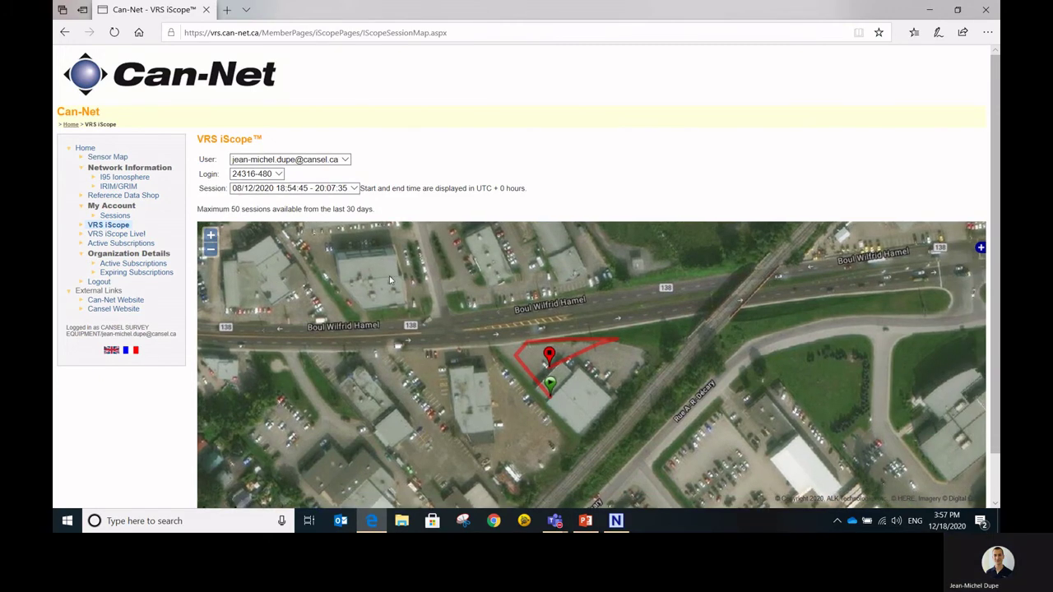
{"action": "scroll", "coordinate": [425, 311], "scroll_direction": "down", "scroll_amount": 2}
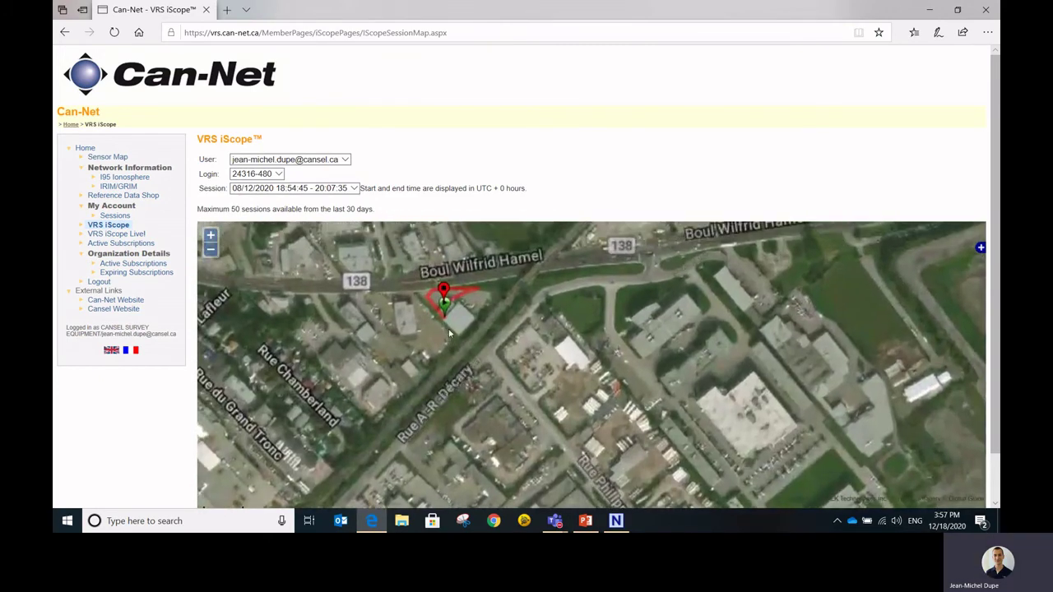
{"action": "scroll", "coordinate": [448, 329], "scroll_direction": "up", "scroll_amount": 2}
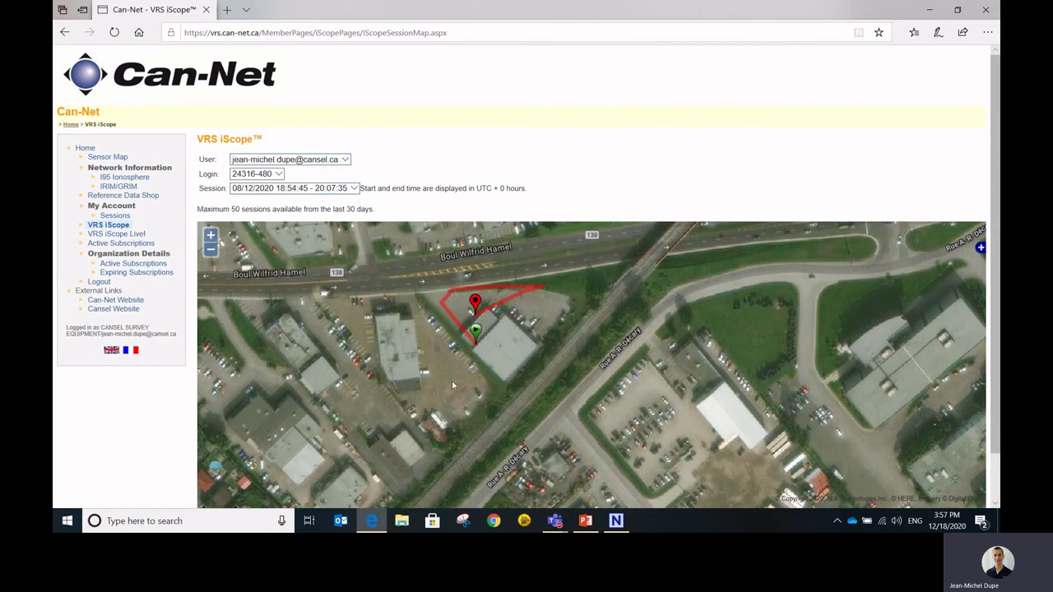
{"action": "scroll", "coordinate": [492, 344], "scroll_direction": "down", "scroll_amount": 1}
{"action": "scroll", "coordinate": [492, 344], "scroll_direction": "up", "scroll_amount": 1}
{"action": "left_click_drag", "start_coordinate": [508, 344], "coordinate": [525, 359]}
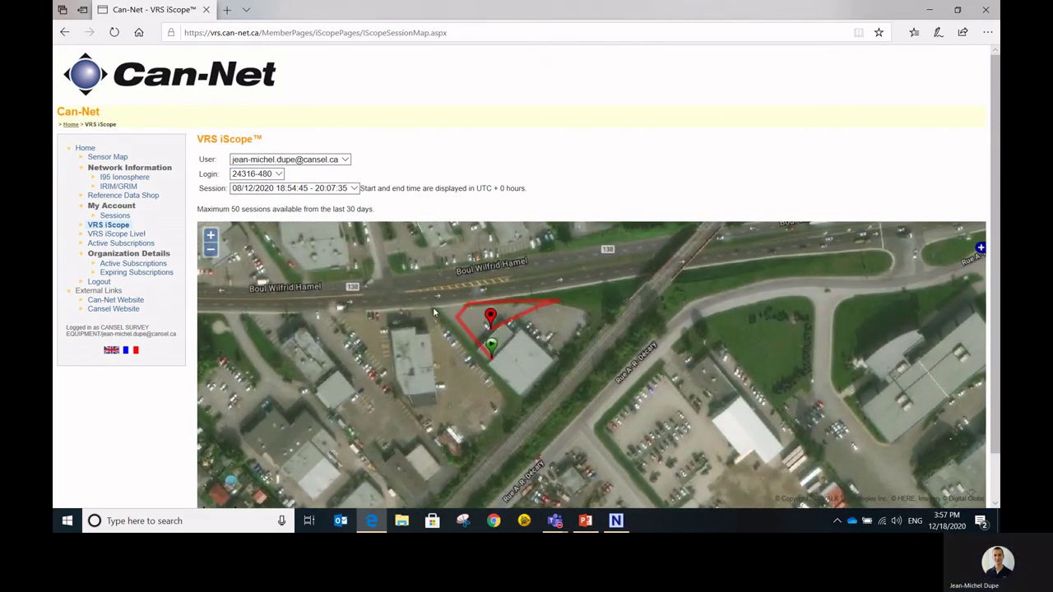
{"action": "left_click_drag", "start_coordinate": [425, 315], "coordinate": [433, 323]}
{"action": "scroll", "coordinate": [429, 331], "scroll_direction": "down", "scroll_amount": 1}
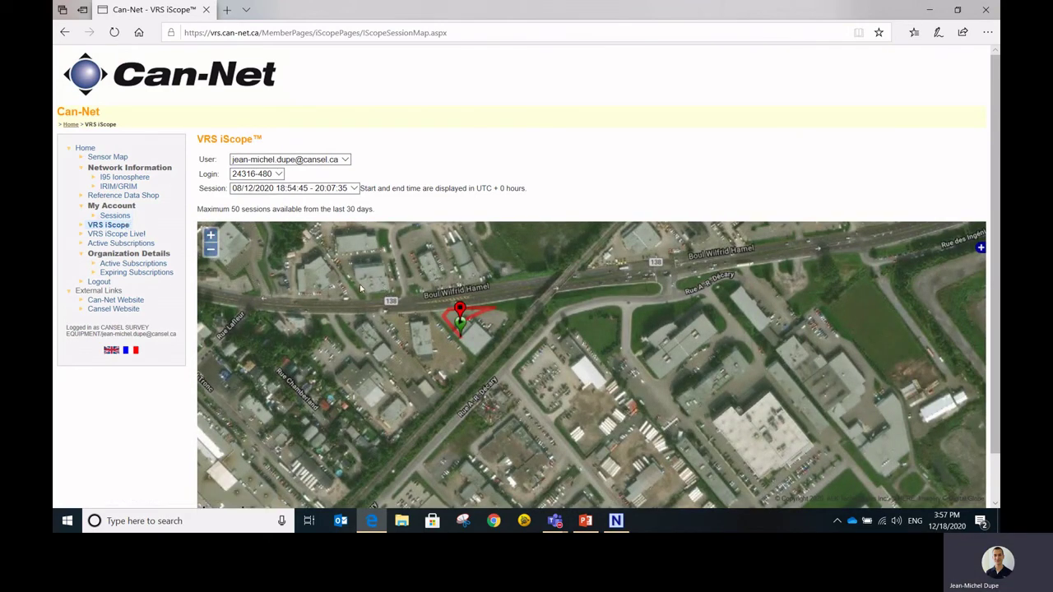
- Run a detailed Current quarter Sessions report filtered to your user and survey login
{"action": "left_click", "coordinate": [115, 216]}
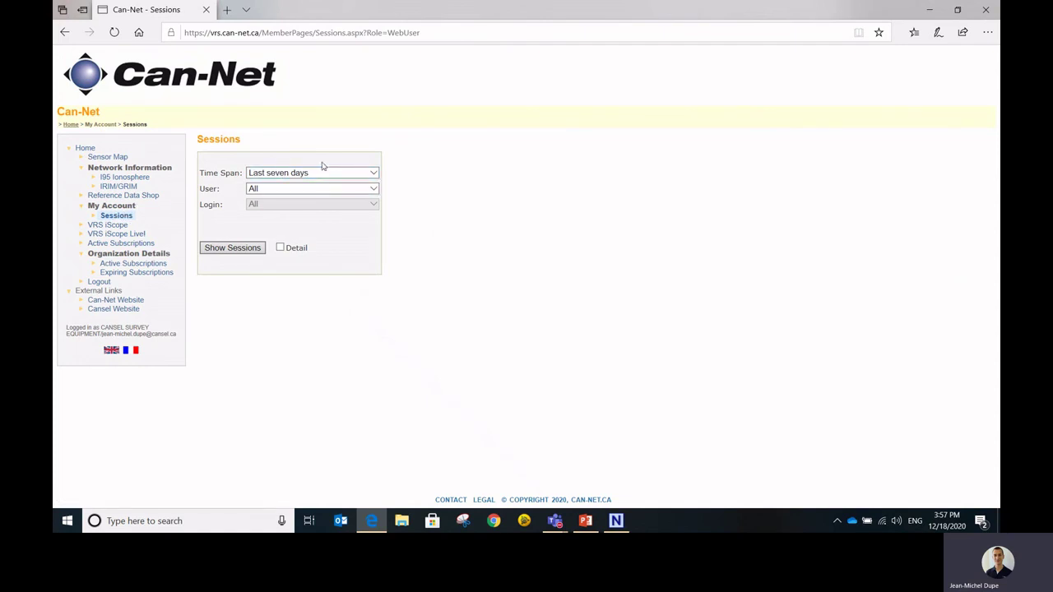
{"action": "left_click", "coordinate": [377, 174]}
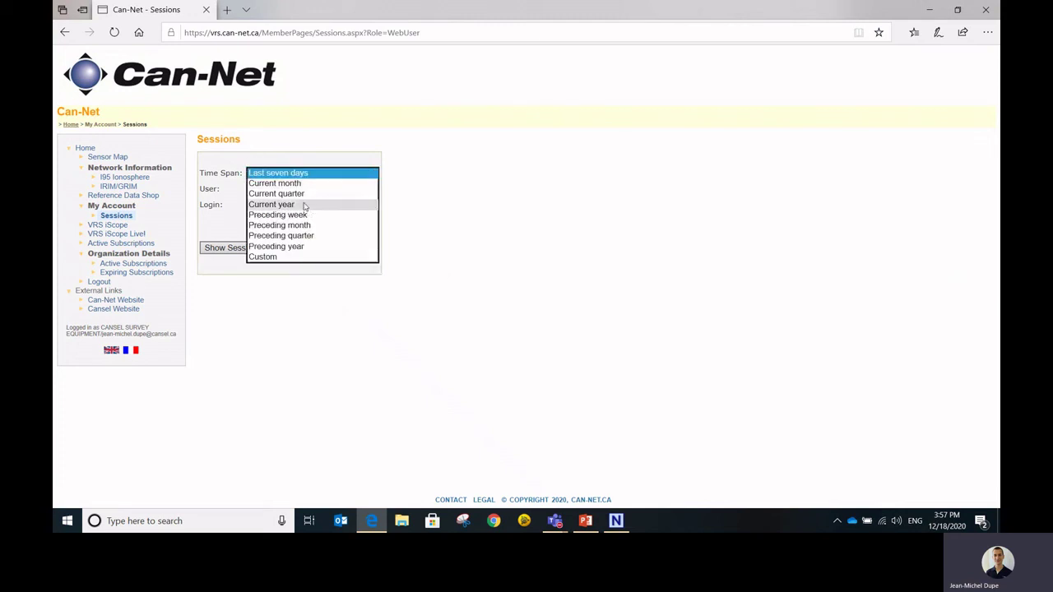
{"action": "left_click", "coordinate": [300, 195]}
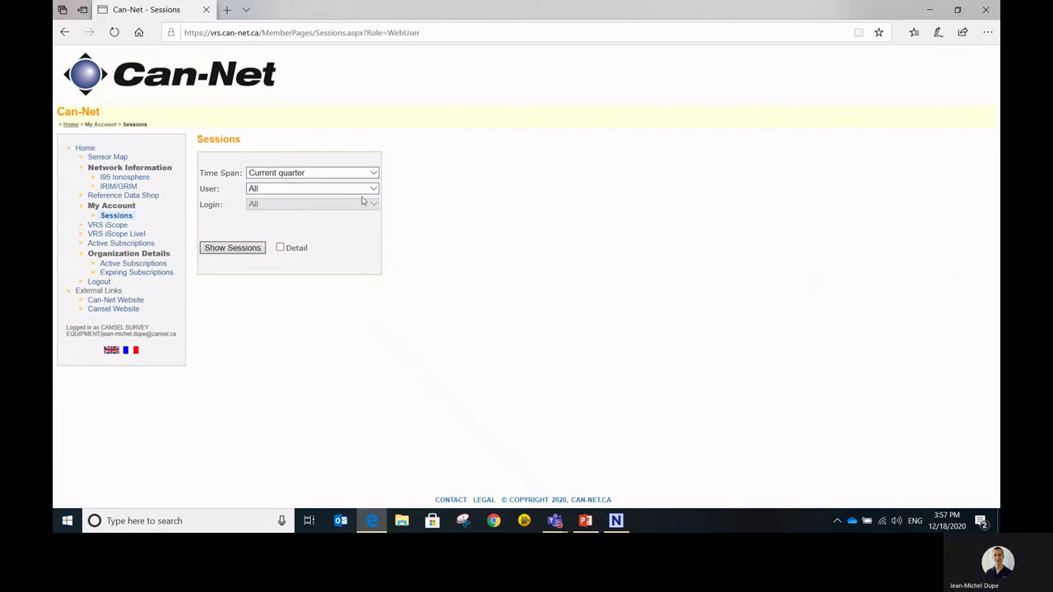
{"action": "left_click", "coordinate": [372, 190]}
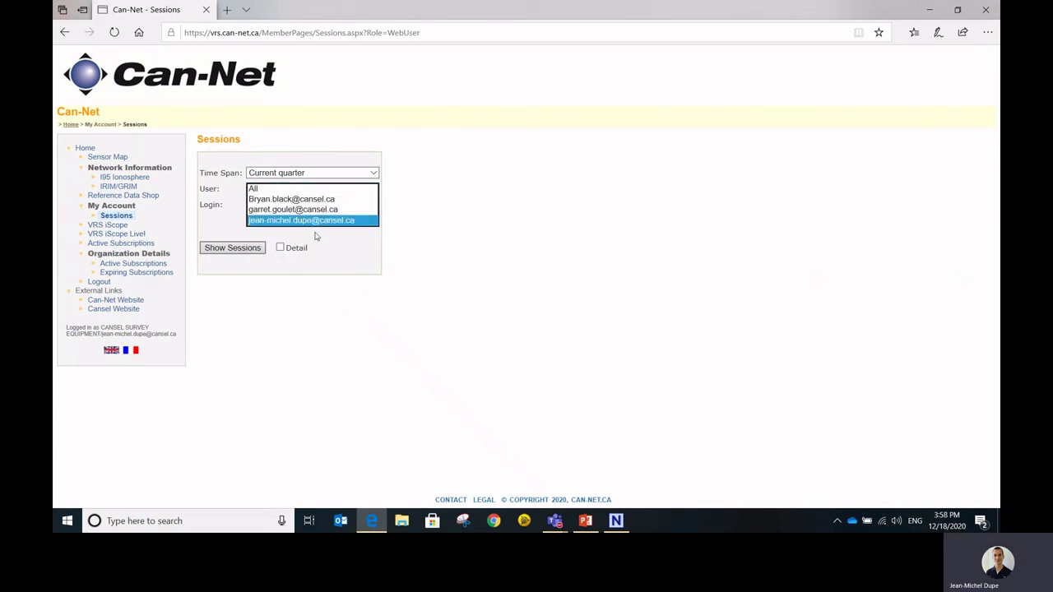
{"action": "left_click", "coordinate": [325, 222]}
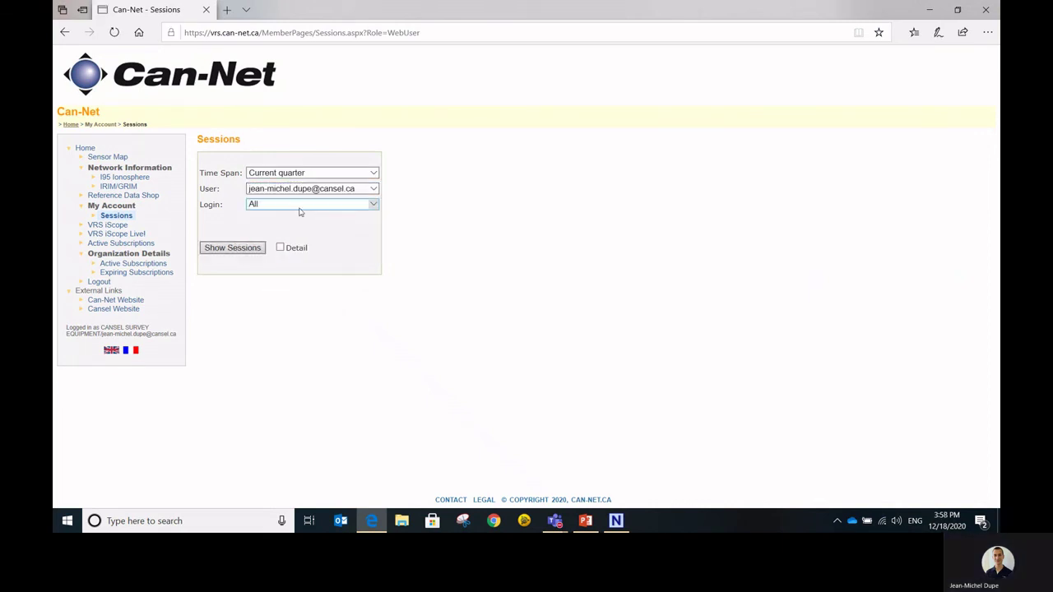
{"action": "left_click", "coordinate": [367, 207]}
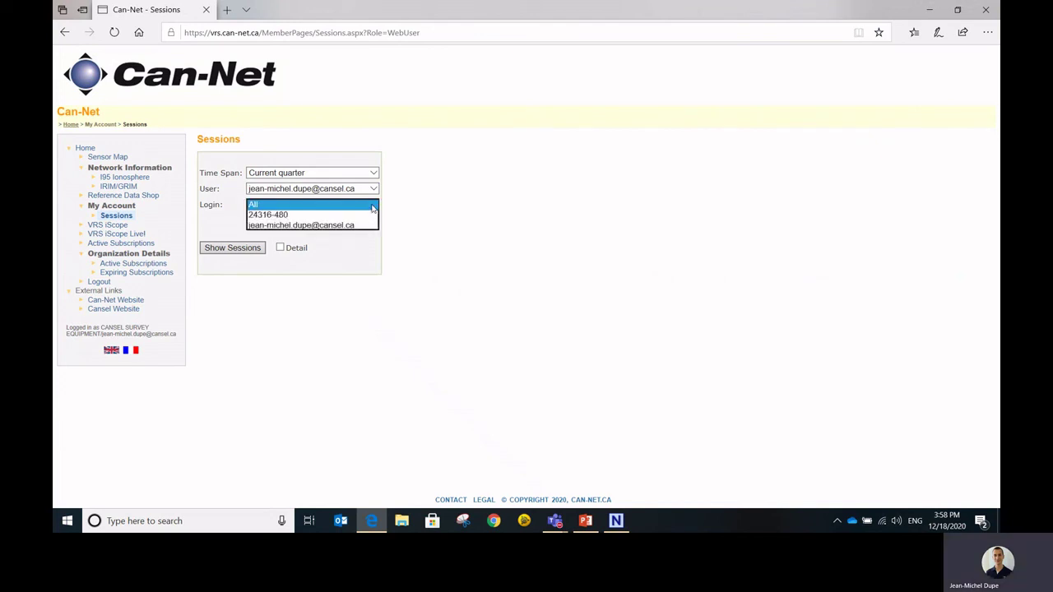
{"action": "left_click", "coordinate": [299, 215]}
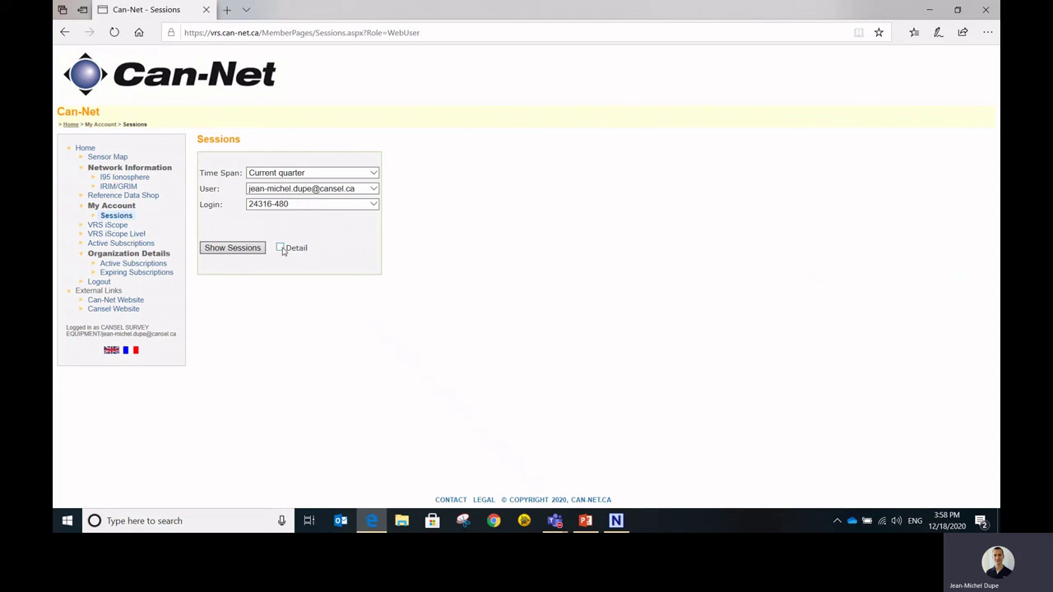
{"action": "left_click", "coordinate": [281, 249]}
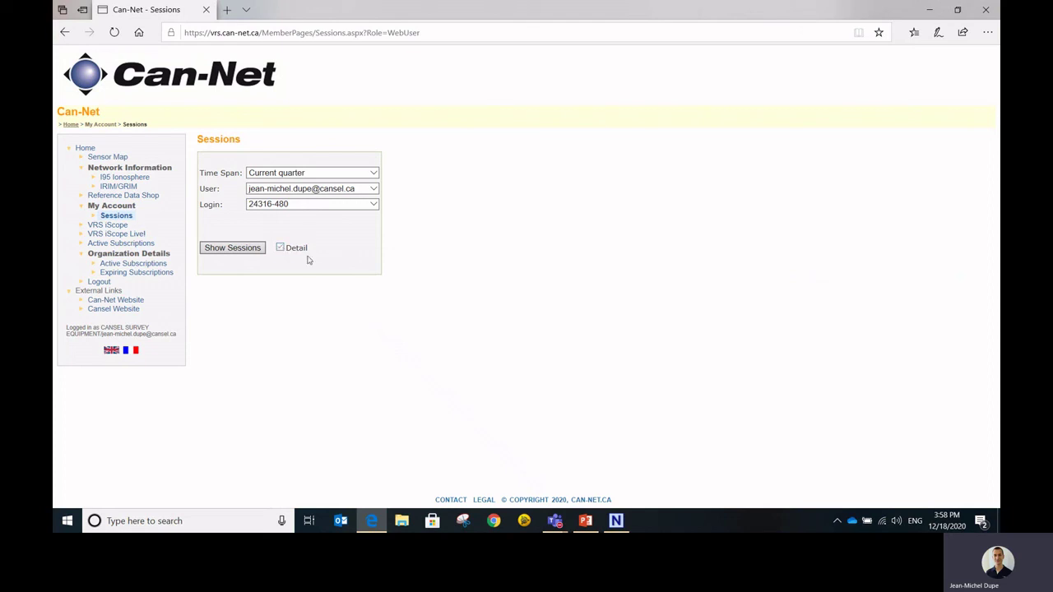
{"action": "left_click", "coordinate": [221, 248]}
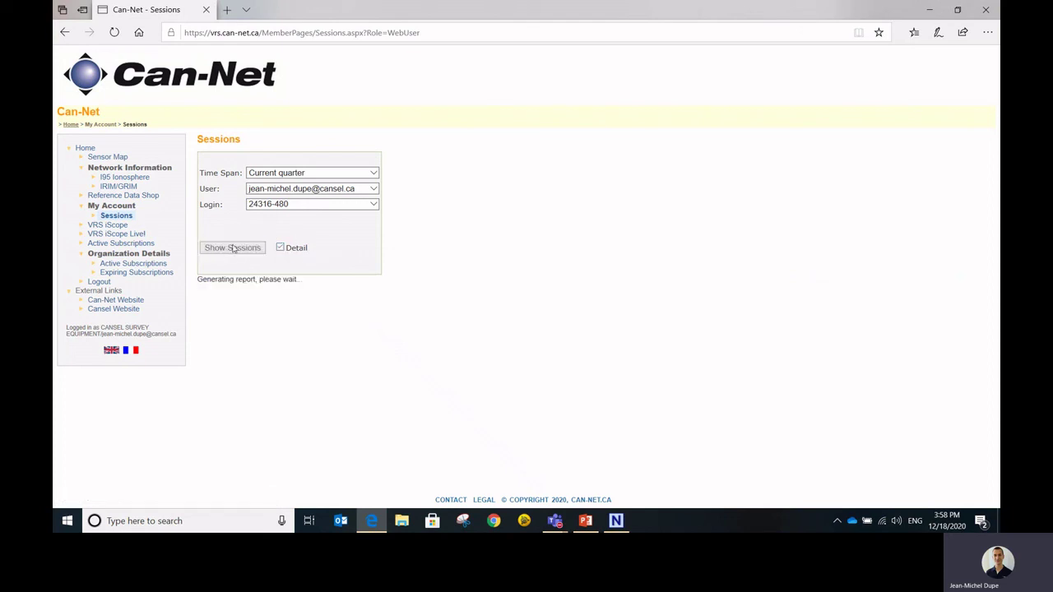
- Scroll the report, highlighting RefData_Cors, qcvrsrtcm and the 1227-second value, then return to top
{"action": "scroll", "coordinate": [536, 274], "scroll_direction": "down", "scroll_amount": 3}
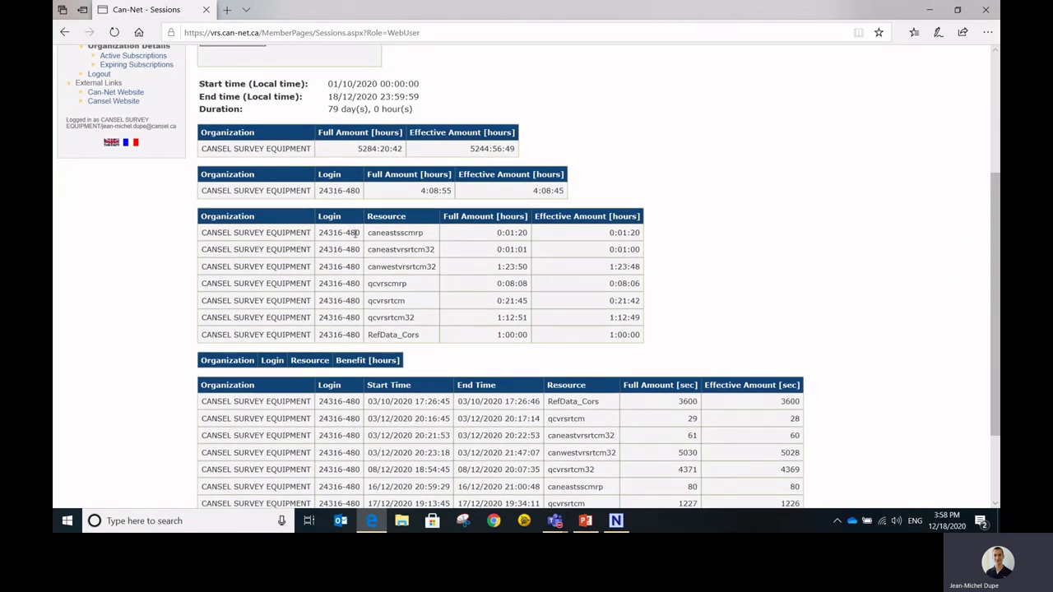
{"action": "scroll", "coordinate": [381, 283], "scroll_direction": "down", "scroll_amount": 2}
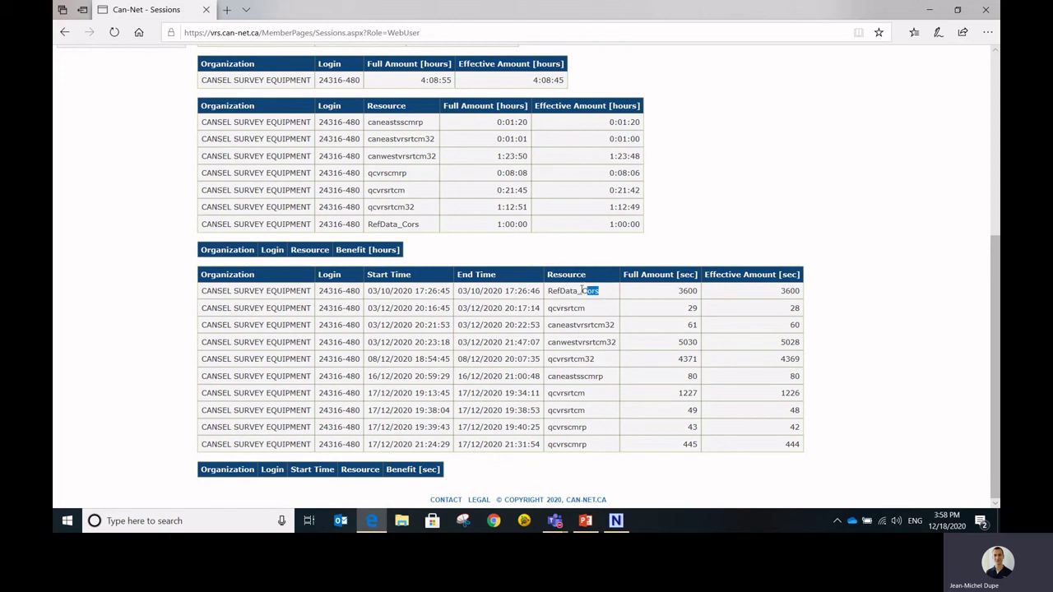
{"action": "left_click_drag", "start_coordinate": [598, 292], "coordinate": [545, 292]}
{"action": "left_click_drag", "start_coordinate": [592, 394], "coordinate": [548, 393]}
{"action": "left_click_drag", "start_coordinate": [682, 398], "coordinate": [695, 394]}
{"action": "left_click", "coordinate": [704, 390]}
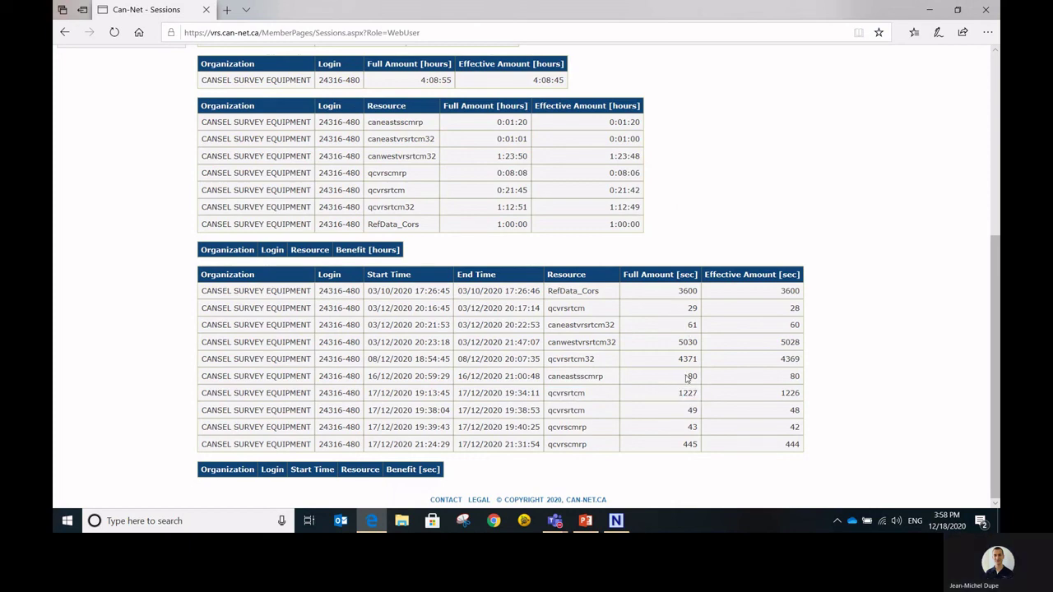
{"action": "scroll", "coordinate": [688, 378], "scroll_direction": "up", "scroll_amount": 5}
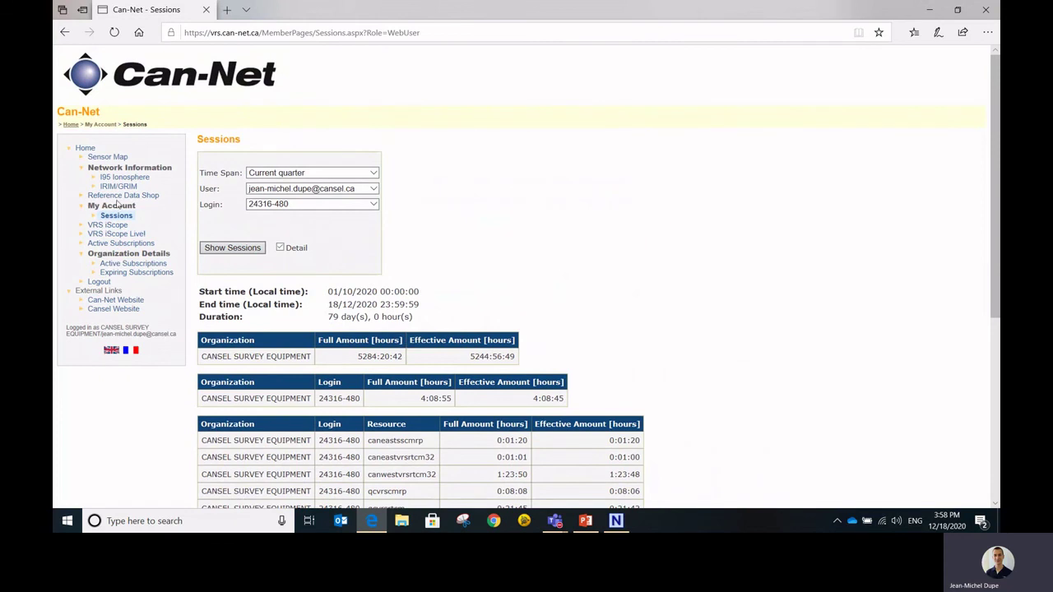